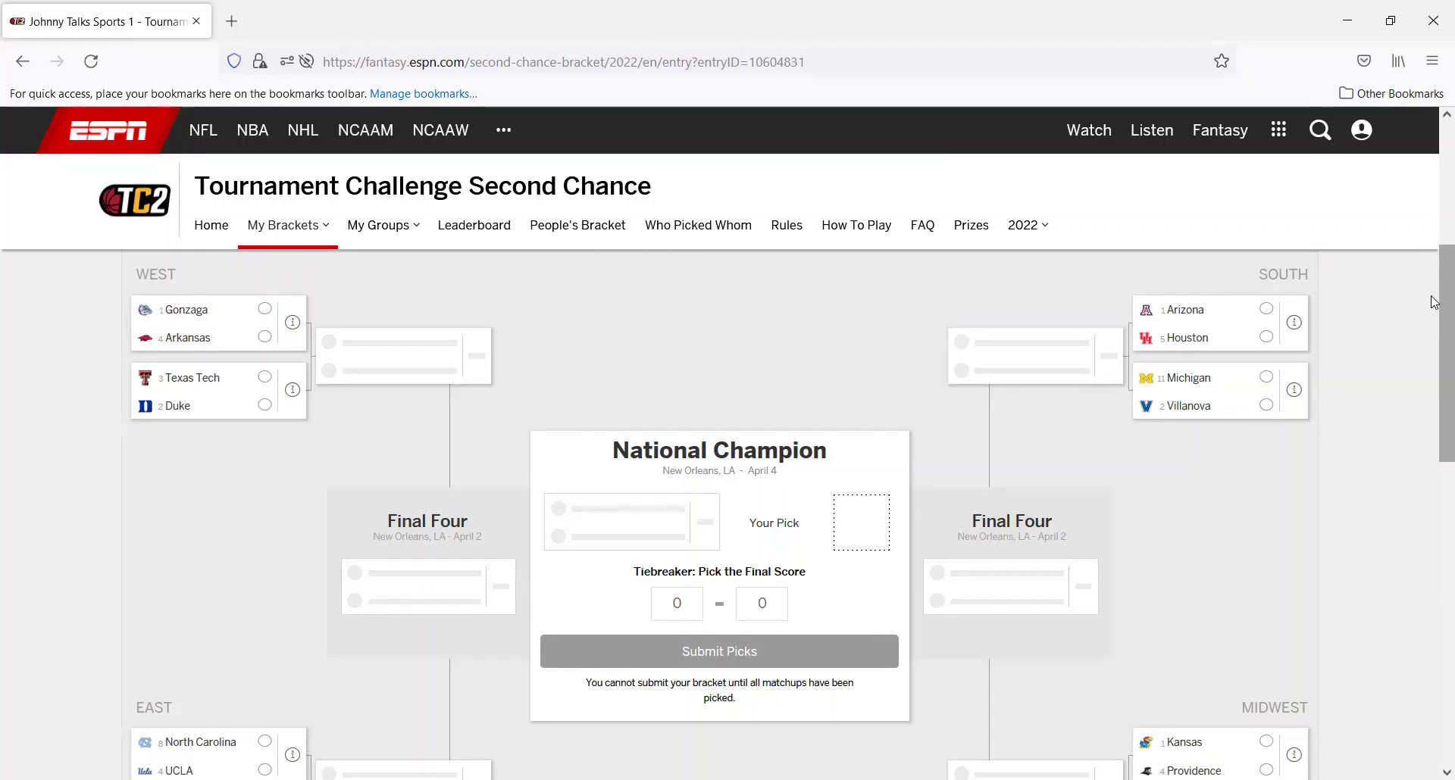
pyautogui.moveTo(1434, 302)
pyautogui.mouseDown()
pyautogui.moveTo(1433, 329)
pyautogui.moveTo(1433, 301)
pyautogui.mouseUp()
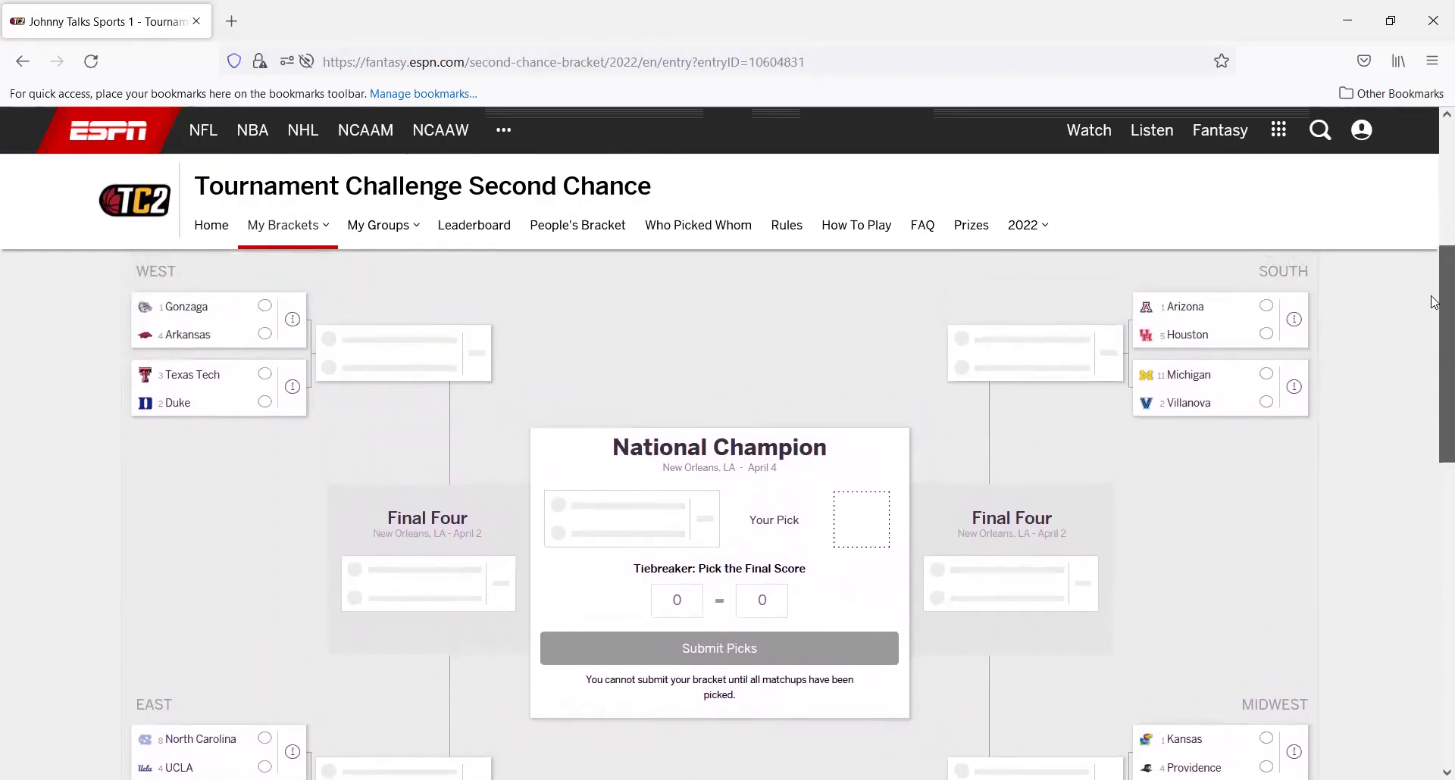
pyautogui.press('F5')
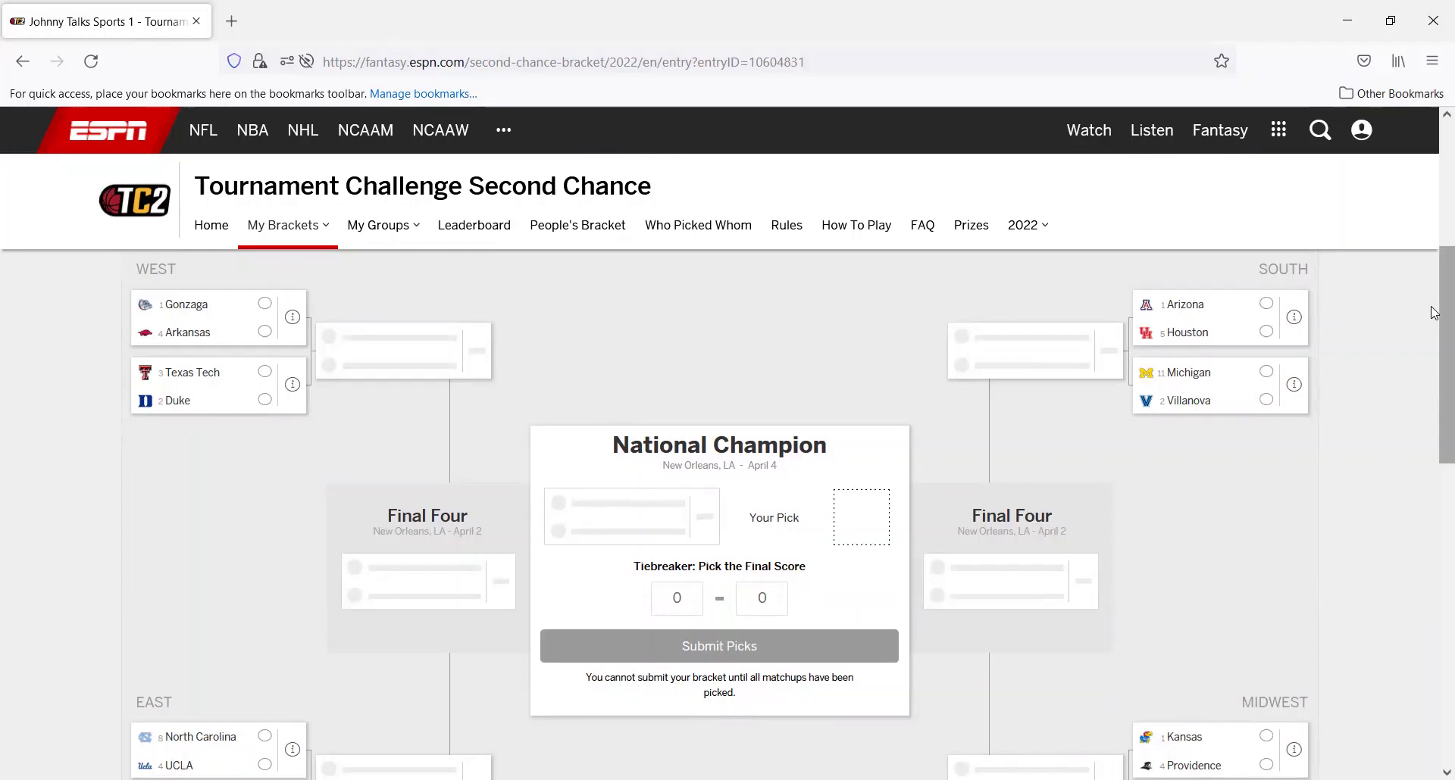
pyautogui.moveTo(1434, 317); pyautogui.dragTo(1434, 318)
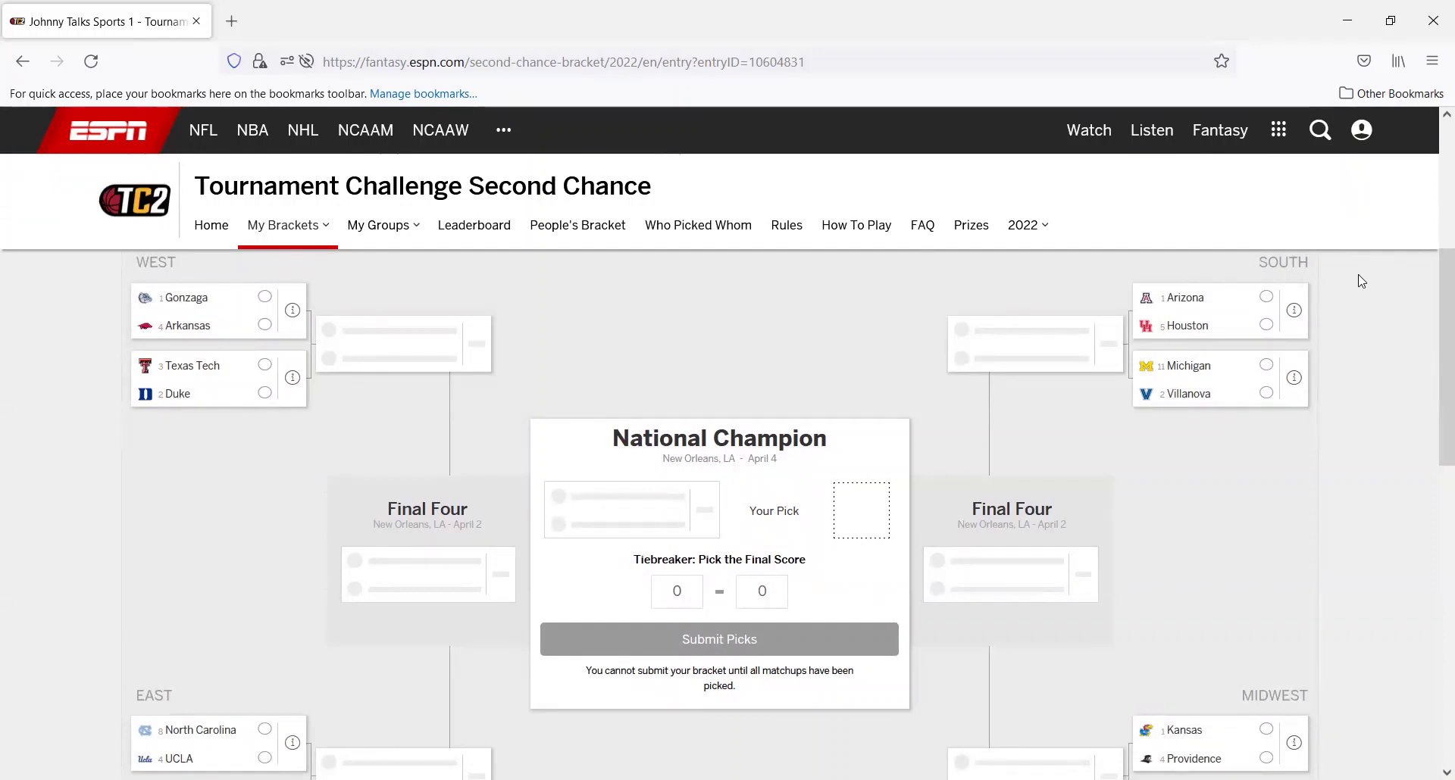
# Pick Arizona and Villanova as first-round winners in the South, and Kansas and Miami in the Midwest
pyautogui.click(1257, 300)
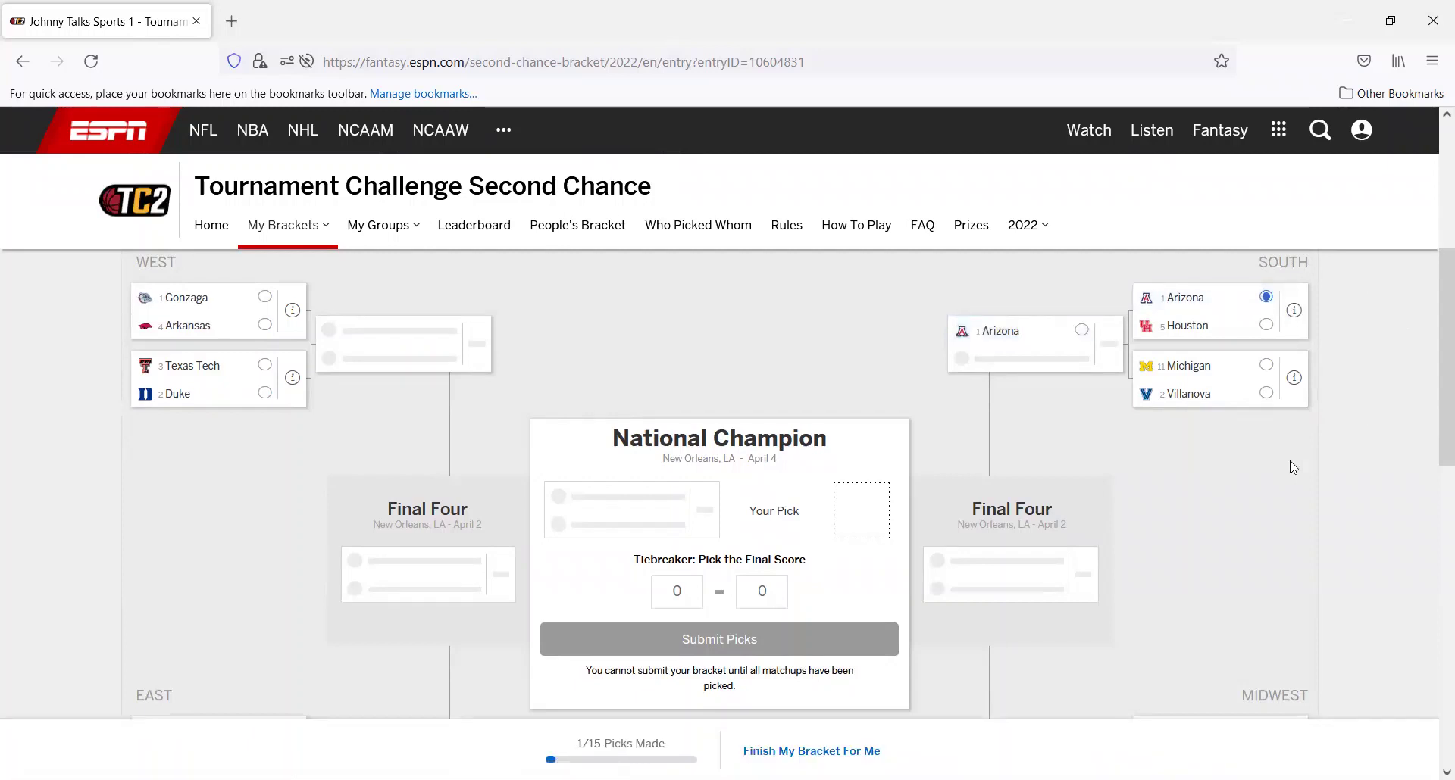
pyautogui.click(1265, 394)
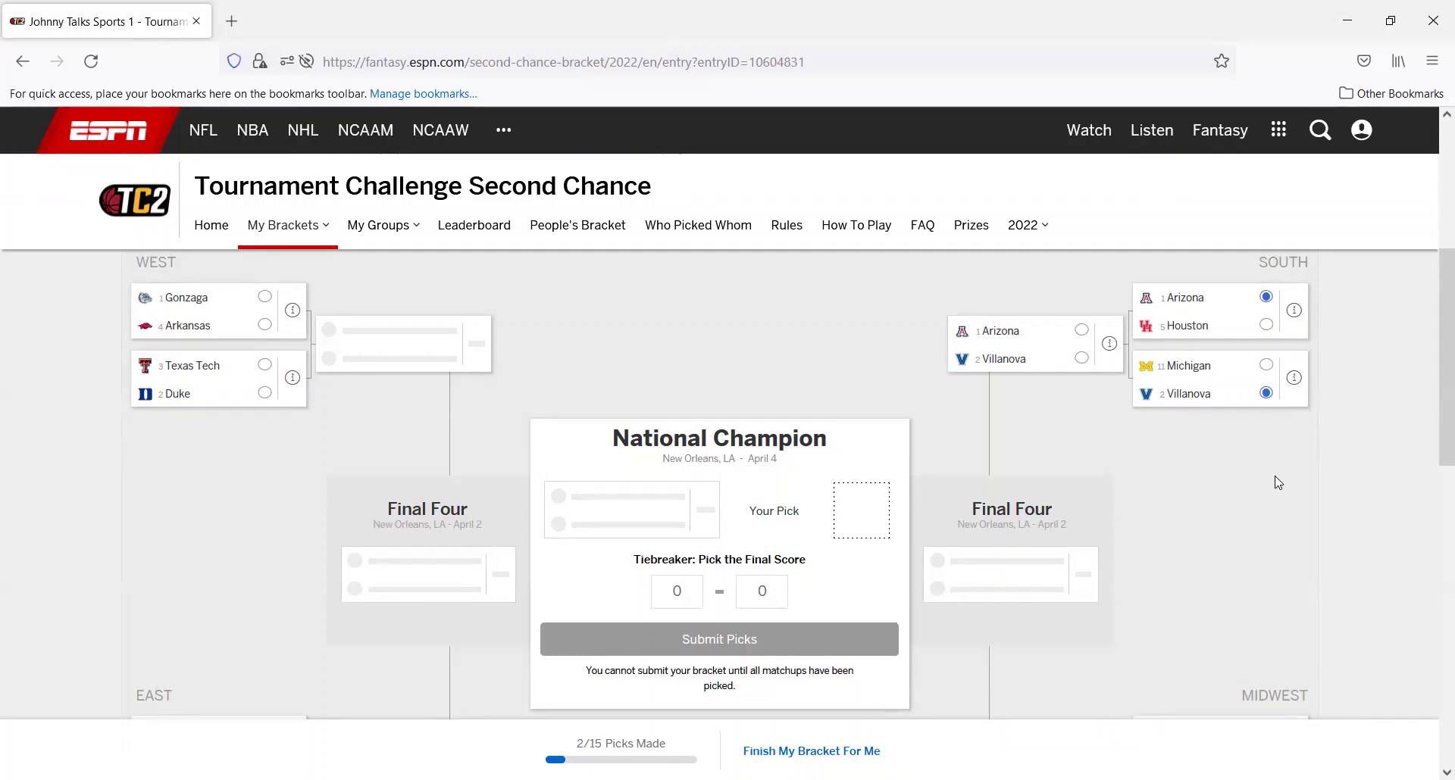
pyautogui.scroll(-1, 1434, 449)
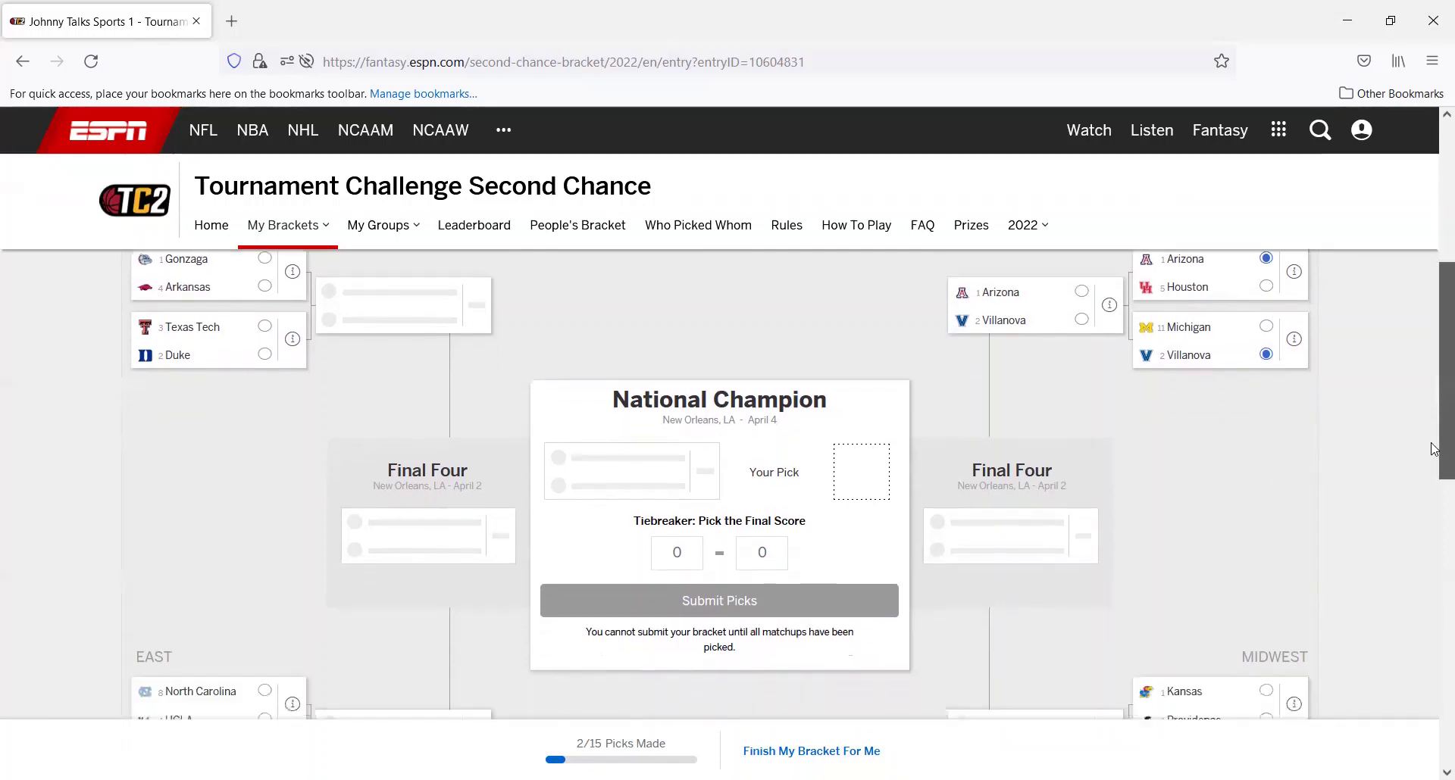
pyautogui.scroll(-1, 1434, 448)
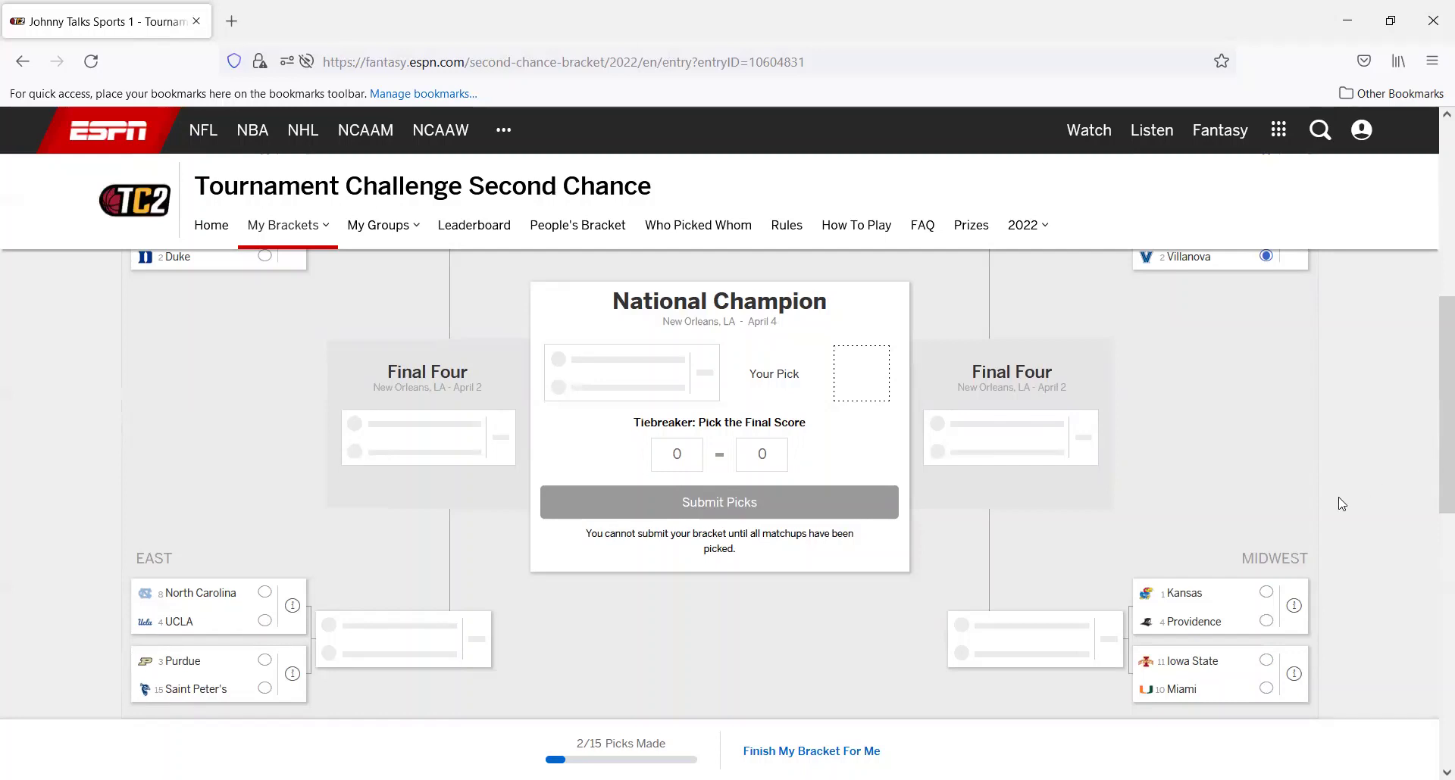
pyautogui.click(1228, 590)
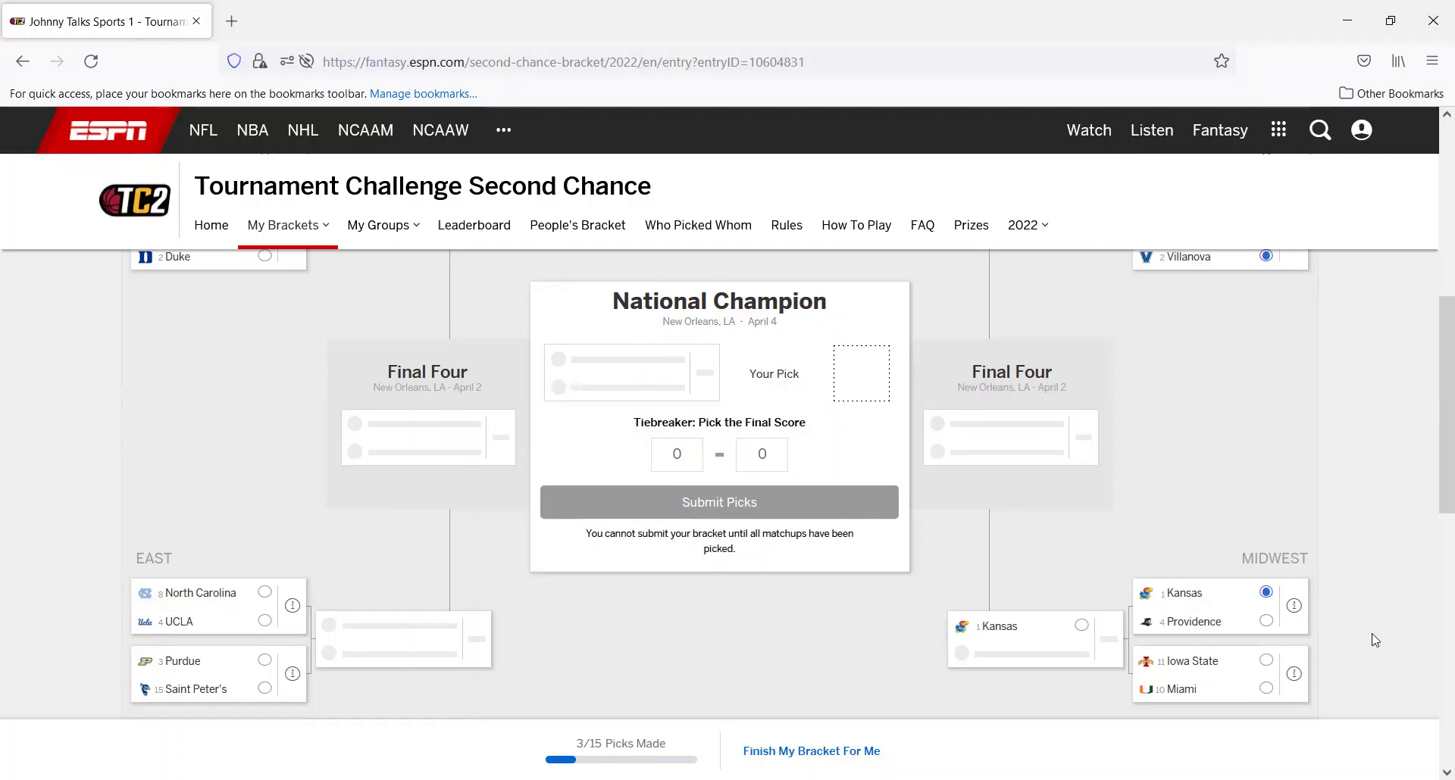
pyautogui.click(1263, 687)
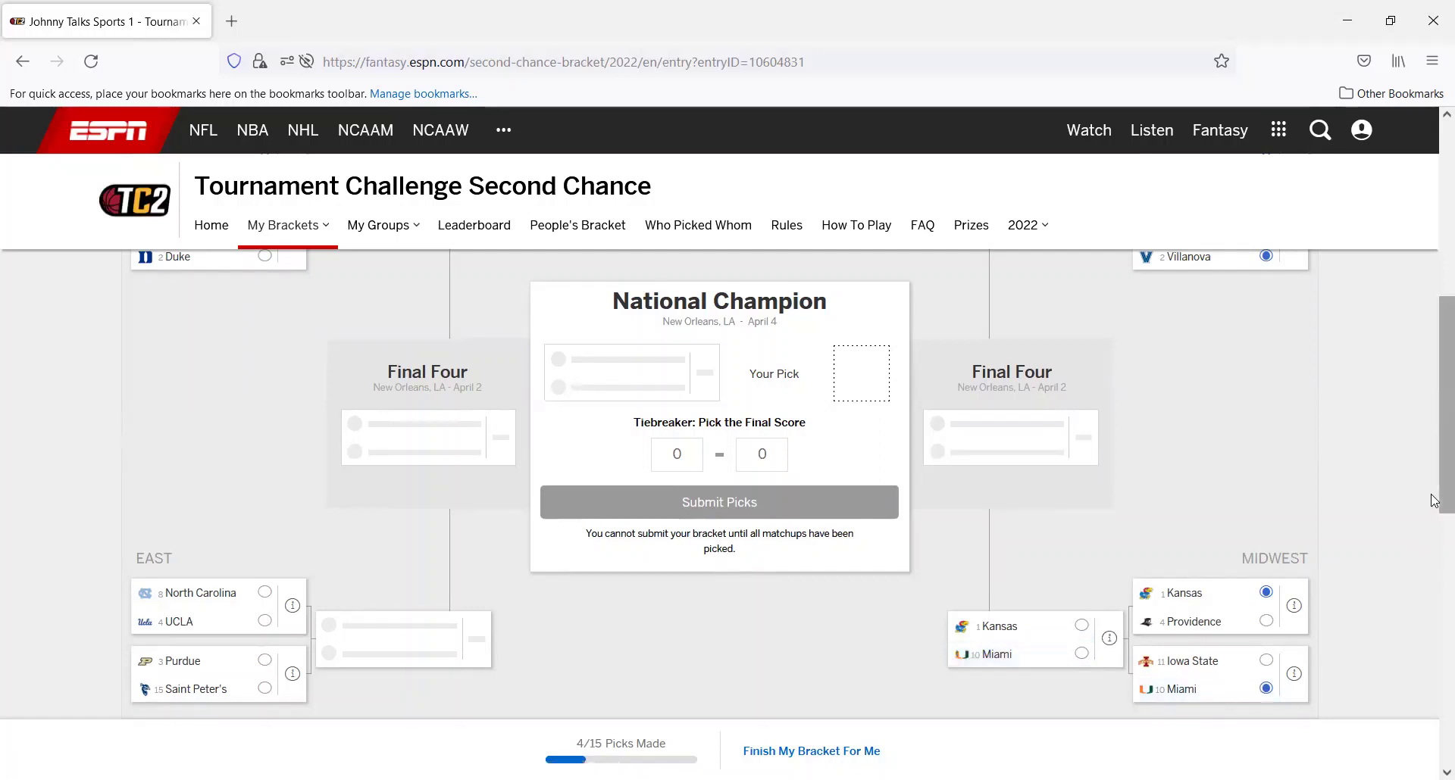
# Advance Arizona over Villanova in the South and Kansas over Miami in the Midwest to the Final Four
pyautogui.moveTo(1434, 500); pyautogui.dragTo(1433, 465)
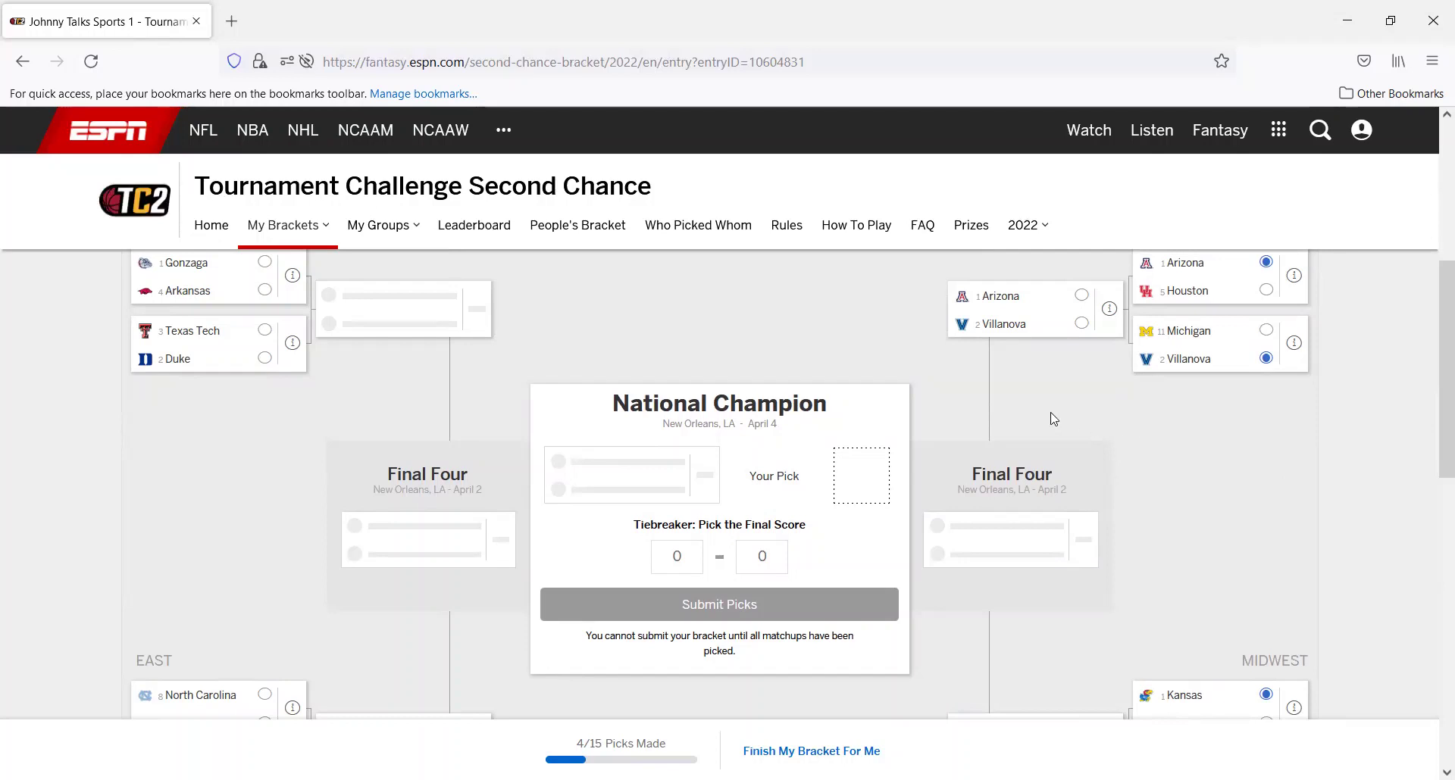
pyautogui.click(986, 296)
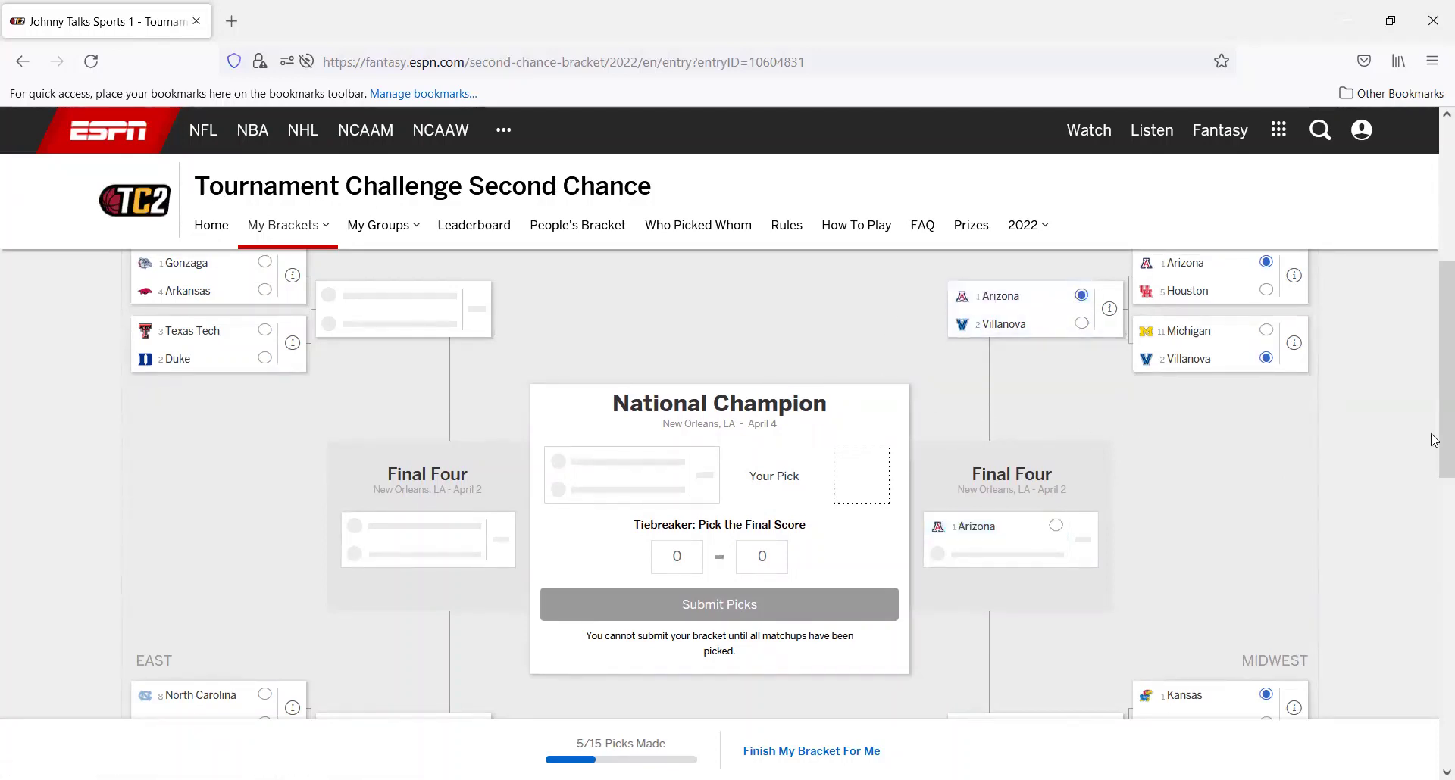
pyautogui.moveTo(1433, 437); pyautogui.dragTo(1433, 475)
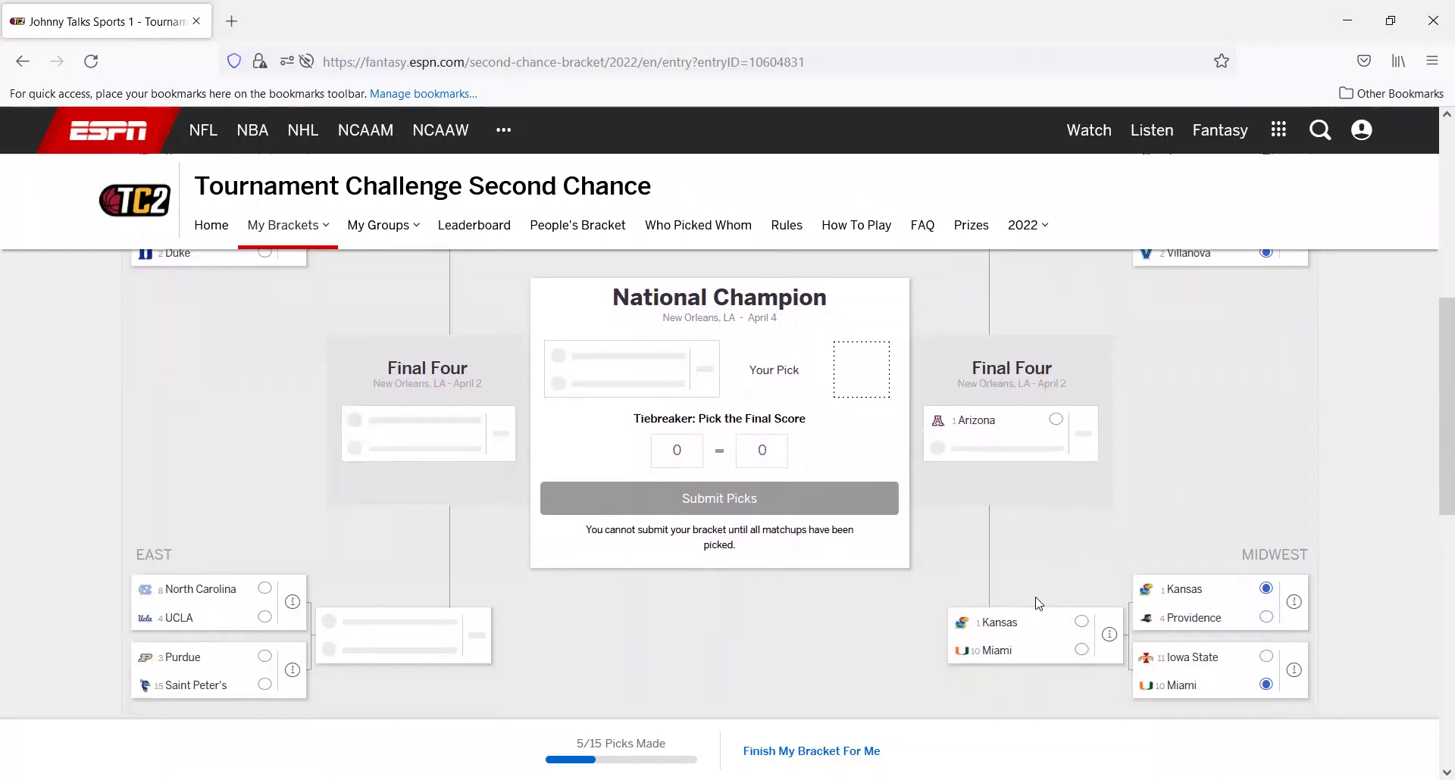
pyautogui.click(1033, 623)
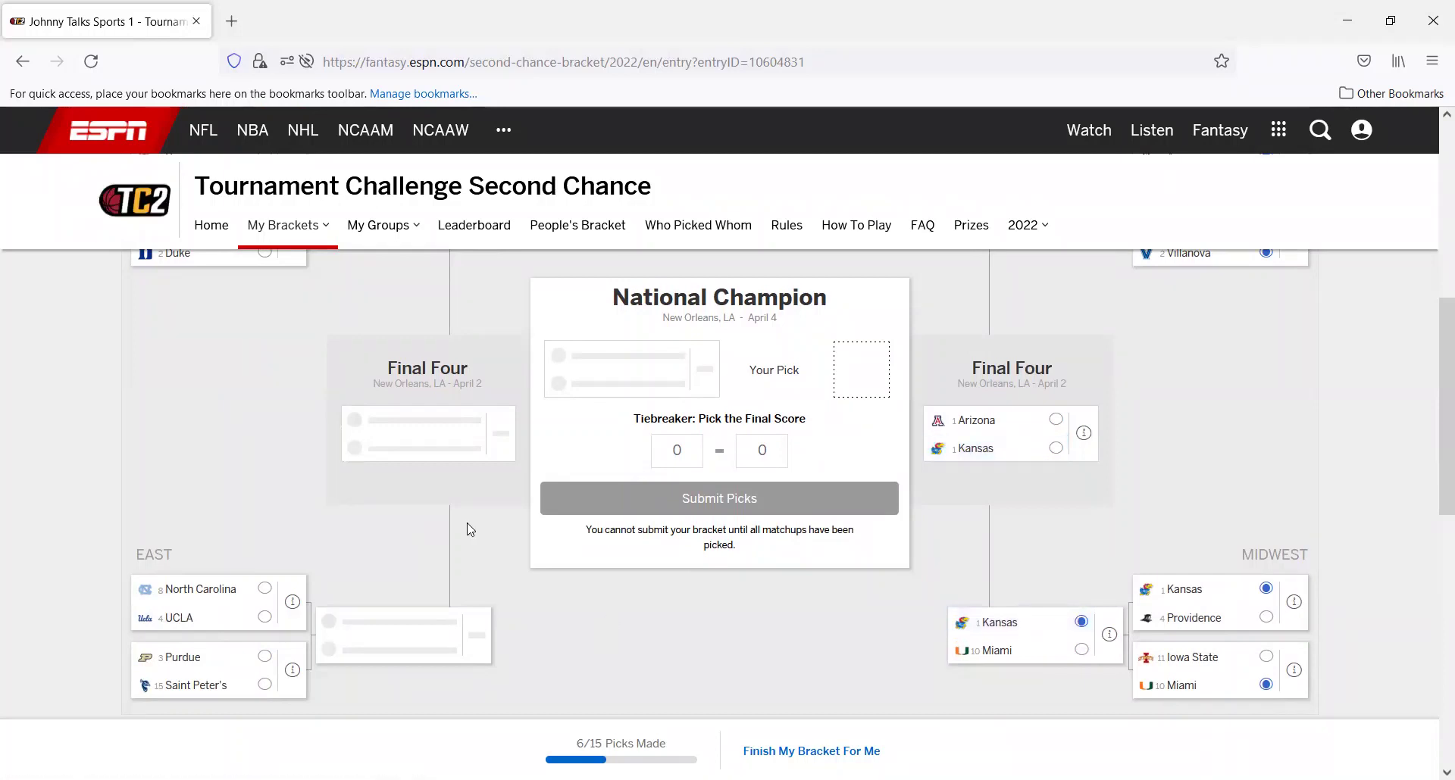
# Pick Purdue over Saint Peter's in the East, and Gonzaga over Arkansas and Duke over Texas Tech in the West
pyautogui.click(231, 662)
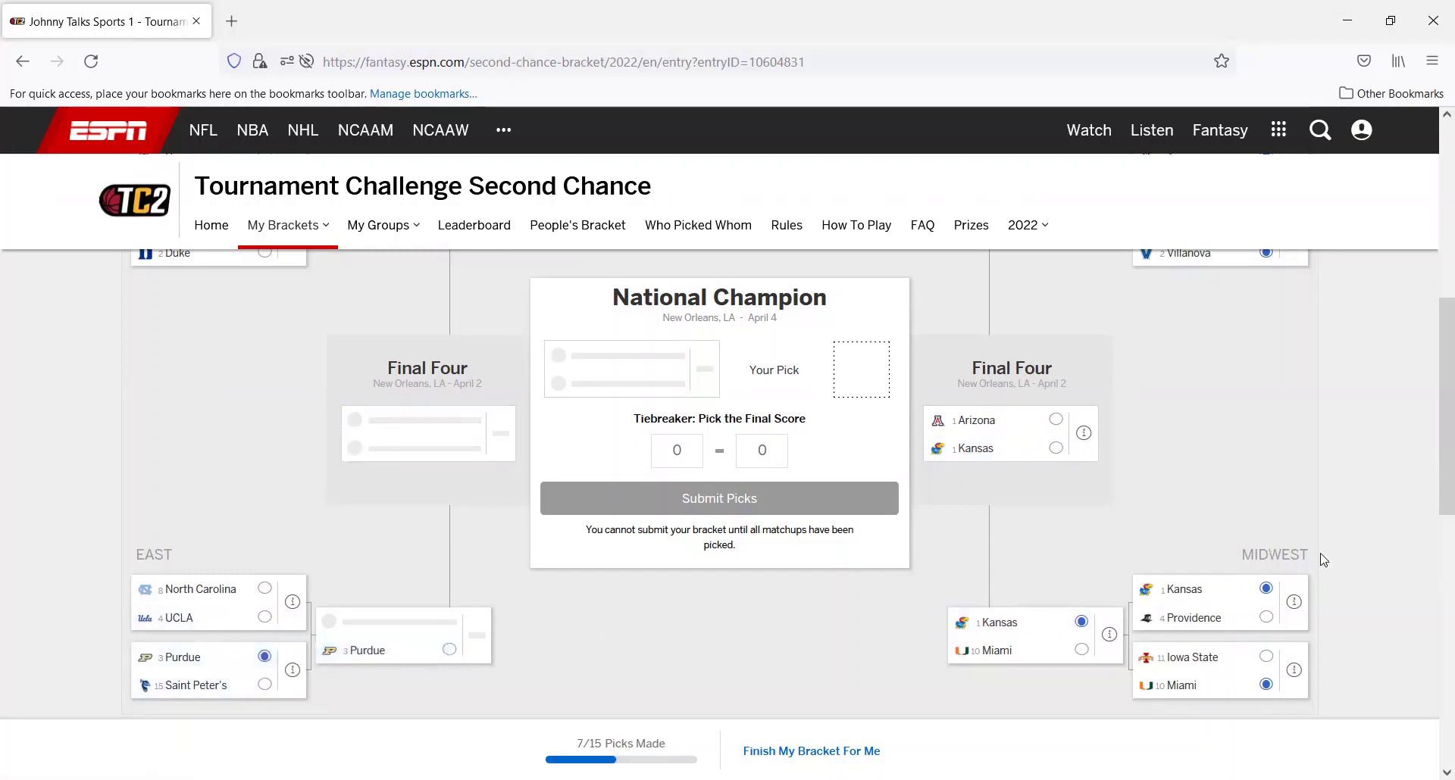
pyautogui.scroll(1, 1434, 415)
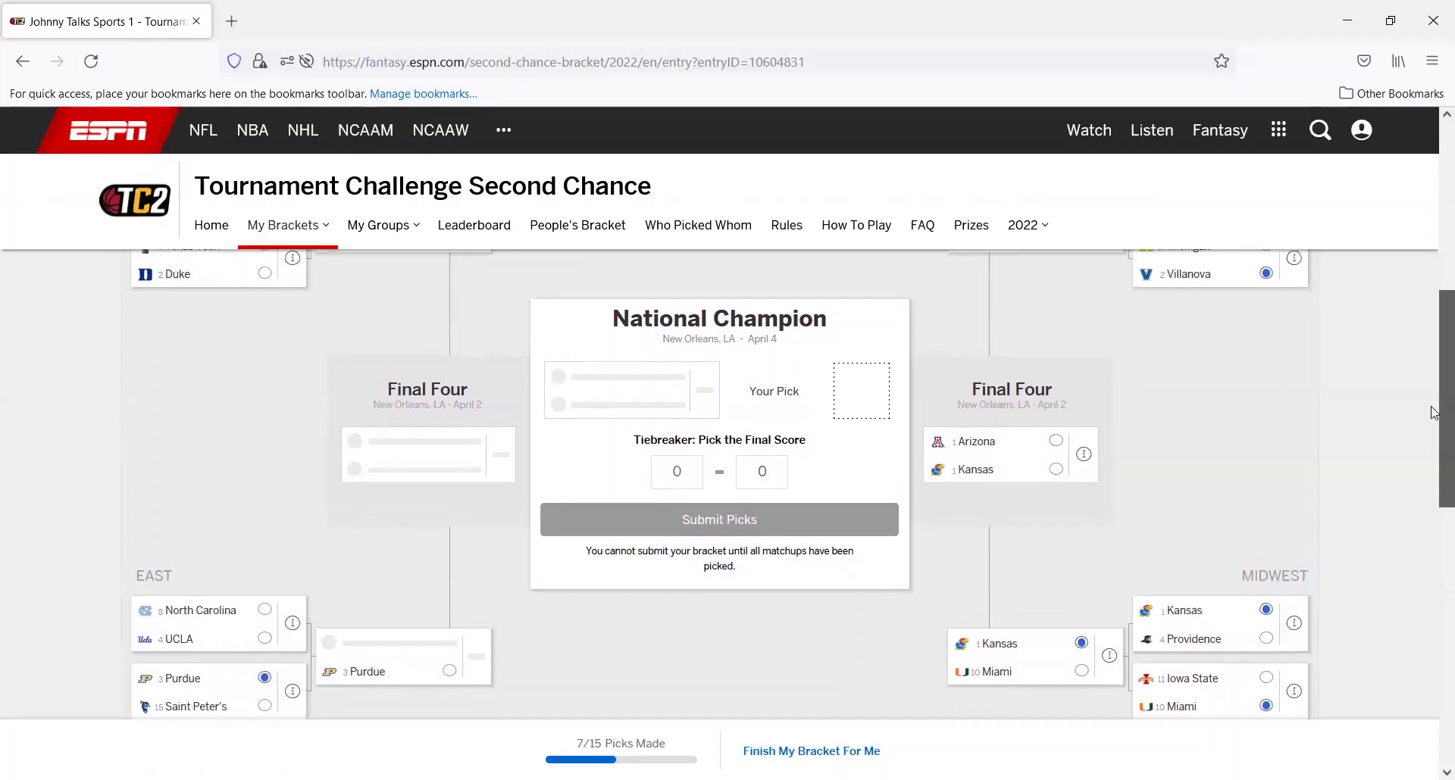
pyautogui.scroll(2, 1435, 412)
pyautogui.scroll(1, 1434, 401)
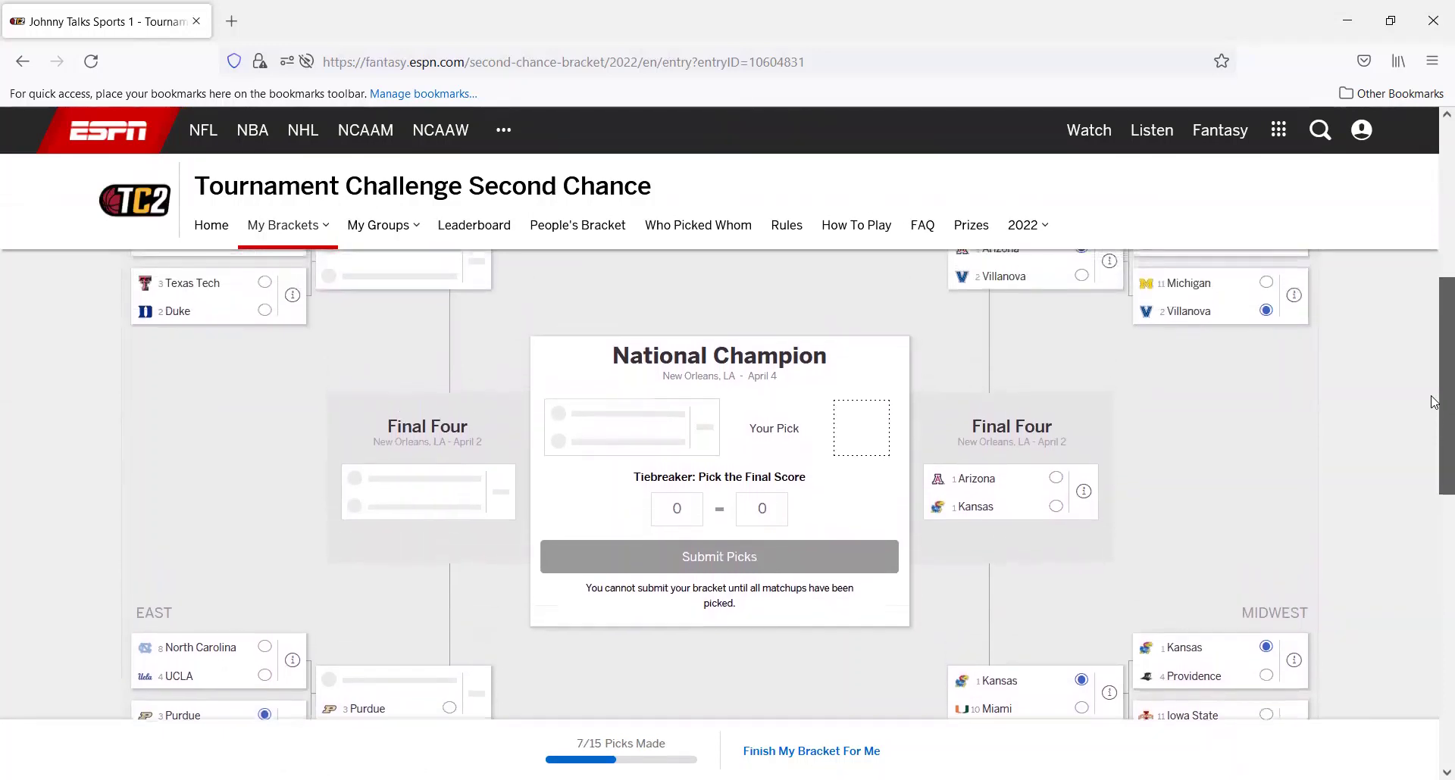
pyautogui.scroll(-1, 1434, 400)
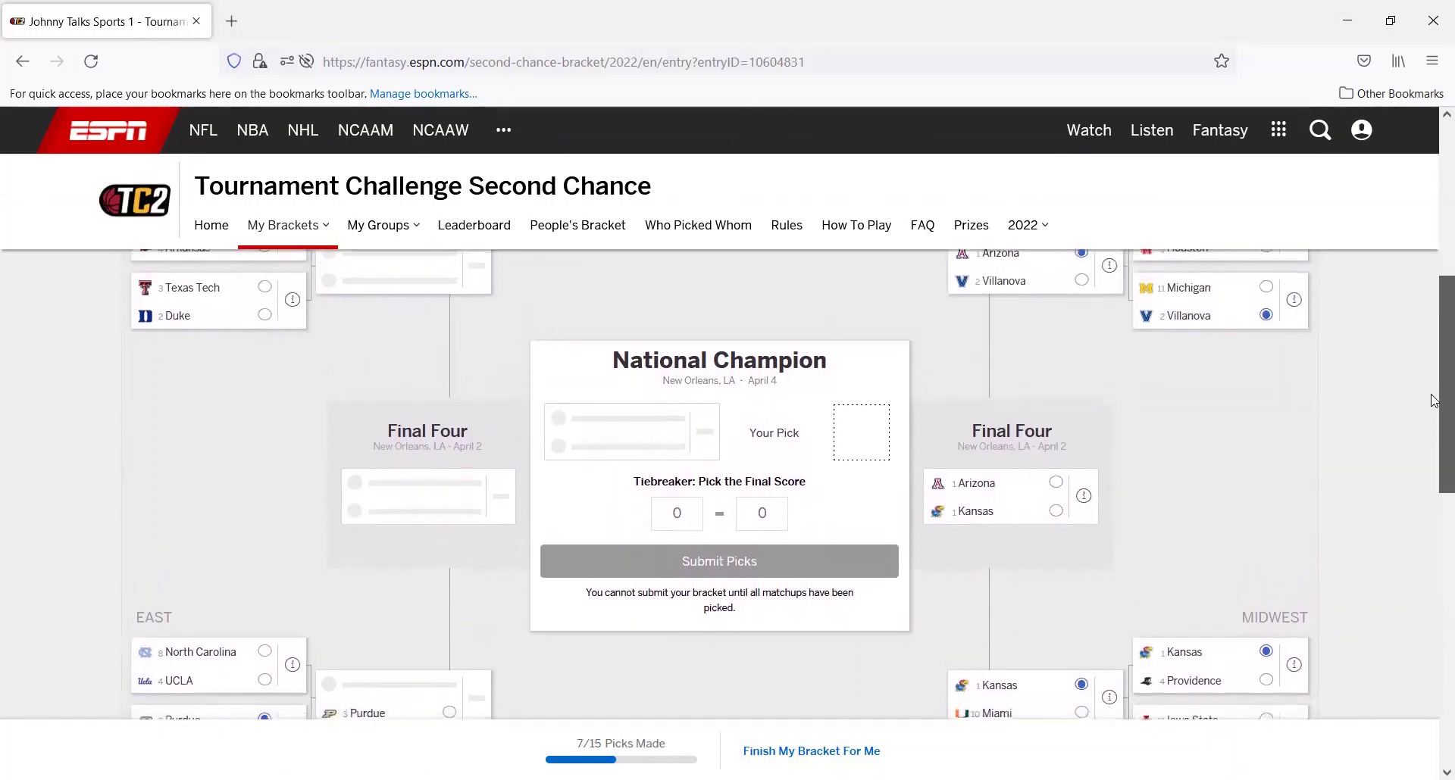
pyautogui.scroll(1, 1434, 399)
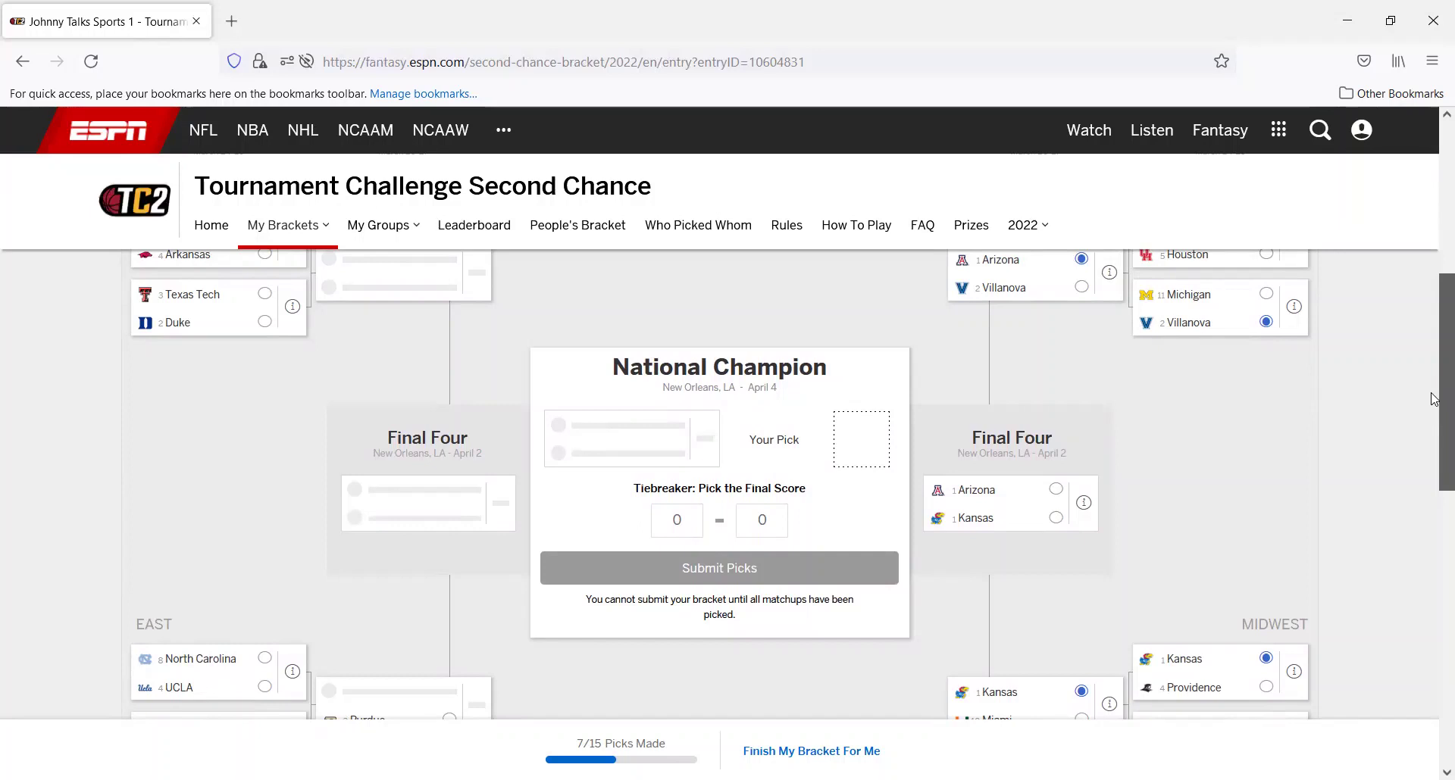
pyautogui.scroll(2, 1433, 399)
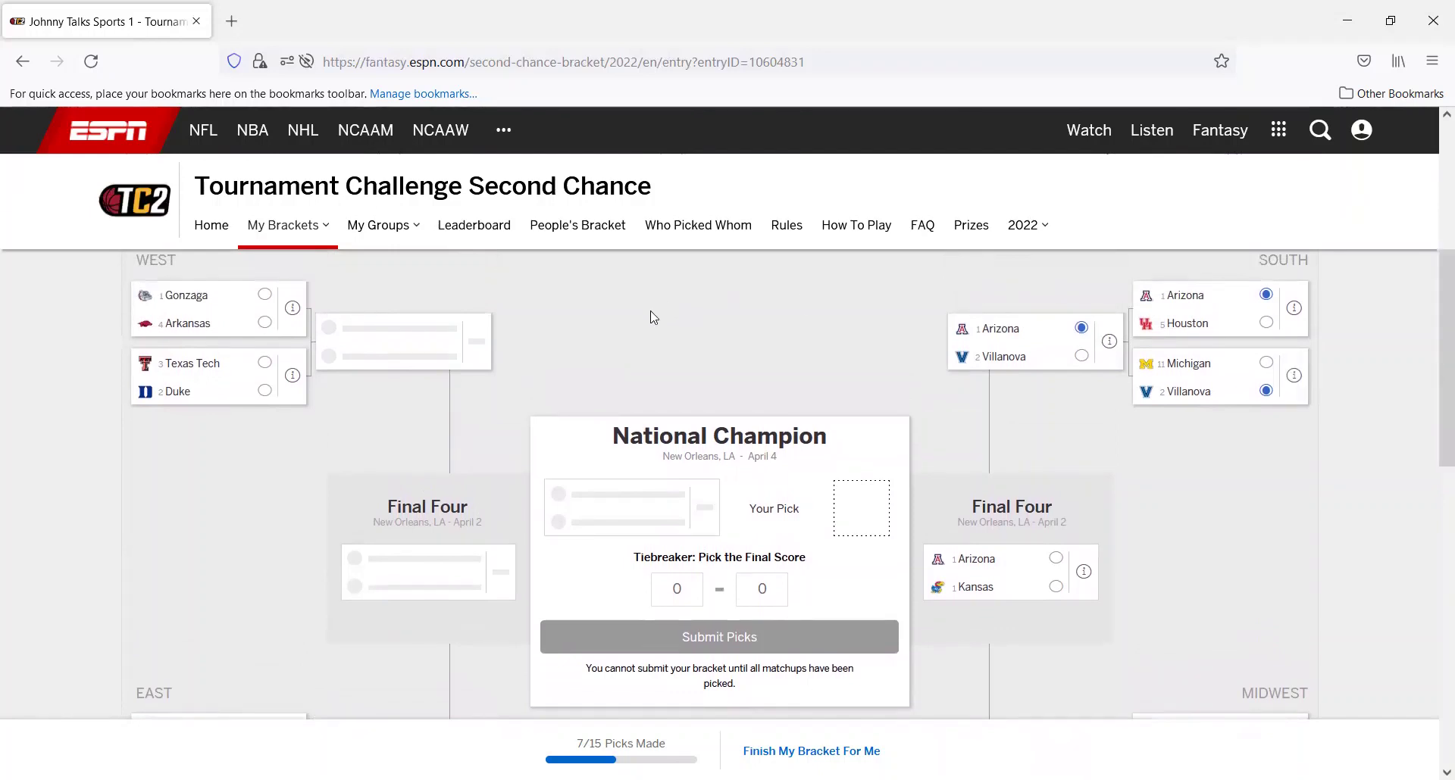
pyautogui.click(264, 295)
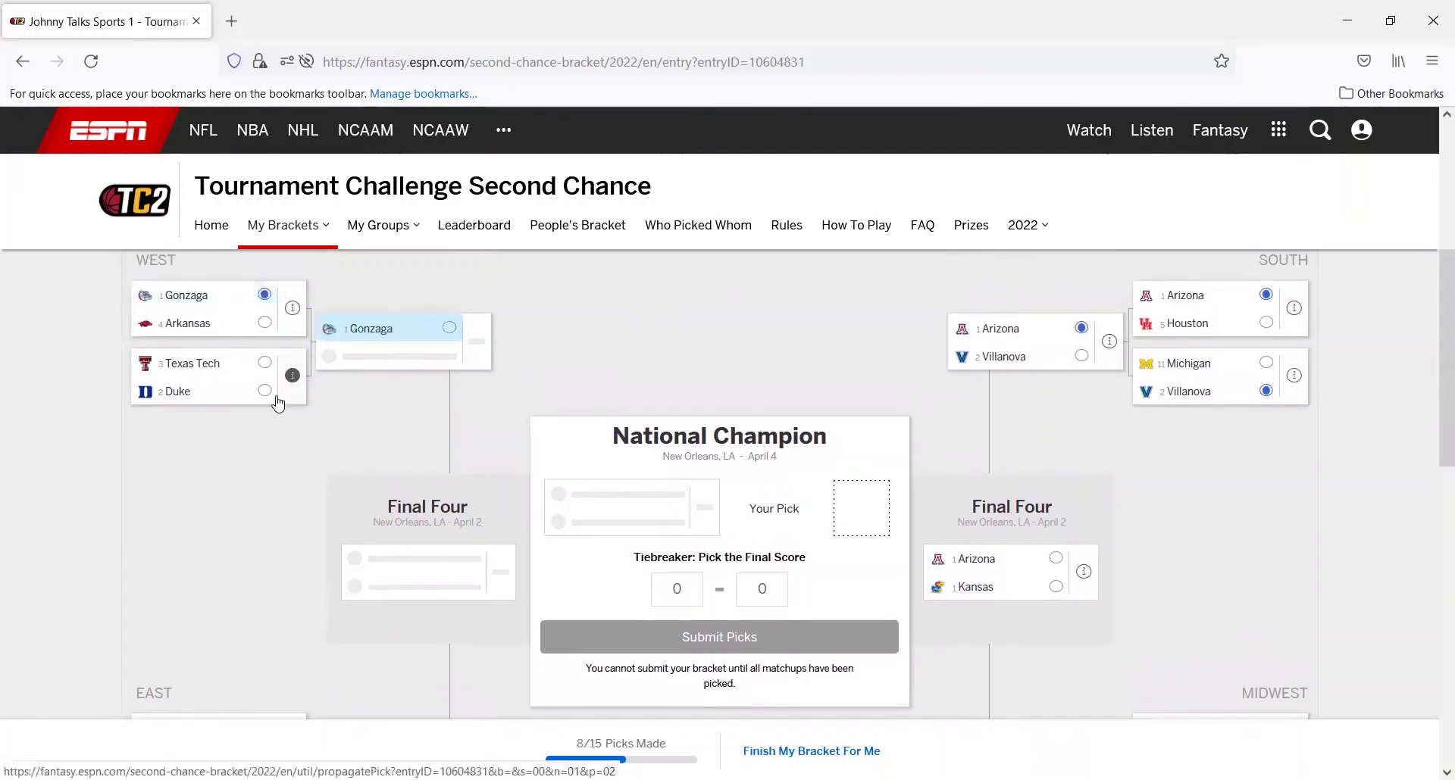
pyautogui.click(276, 397)
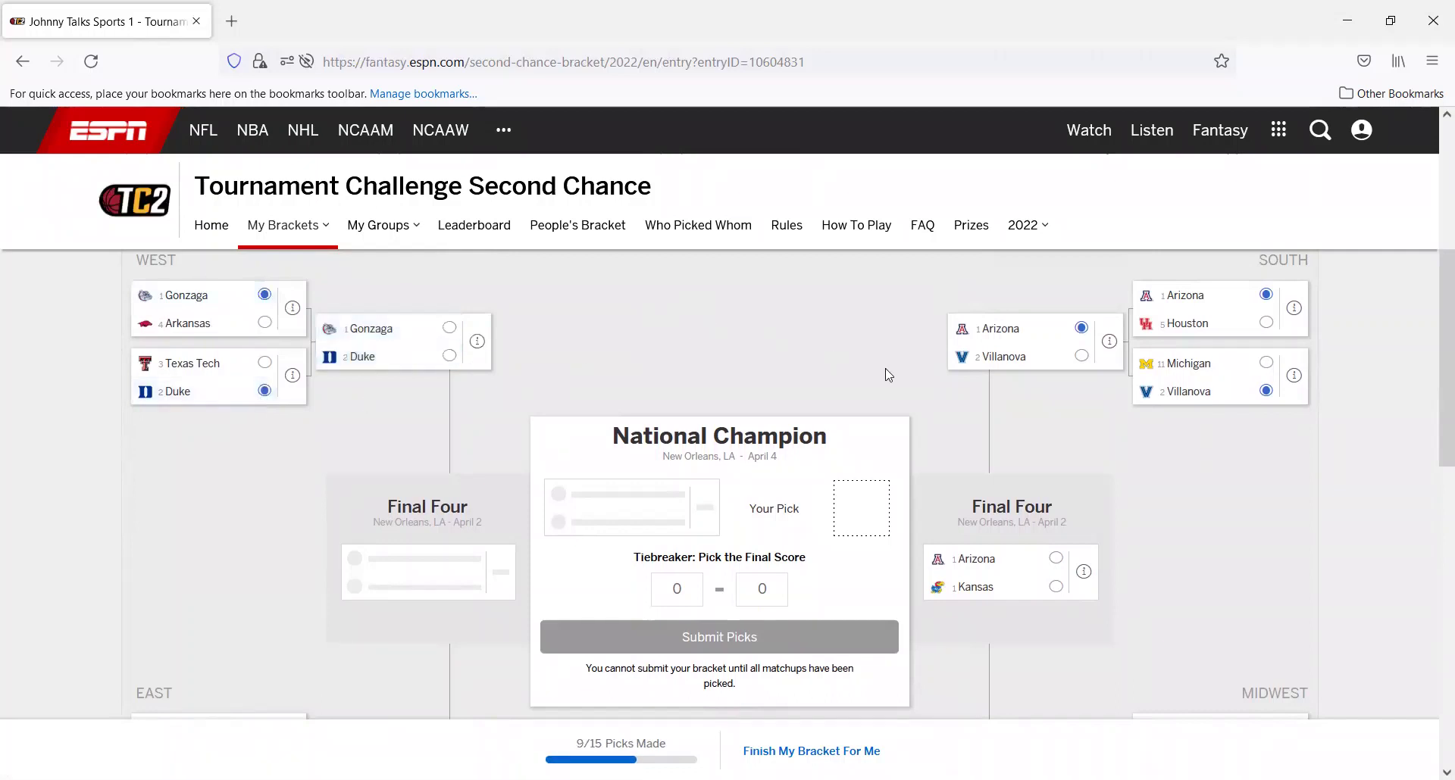
# Pick North Carolina over UCLA in the East and advance North Carolina over Purdue to the Final Four
pyautogui.scroll(-1, 1432, 380)
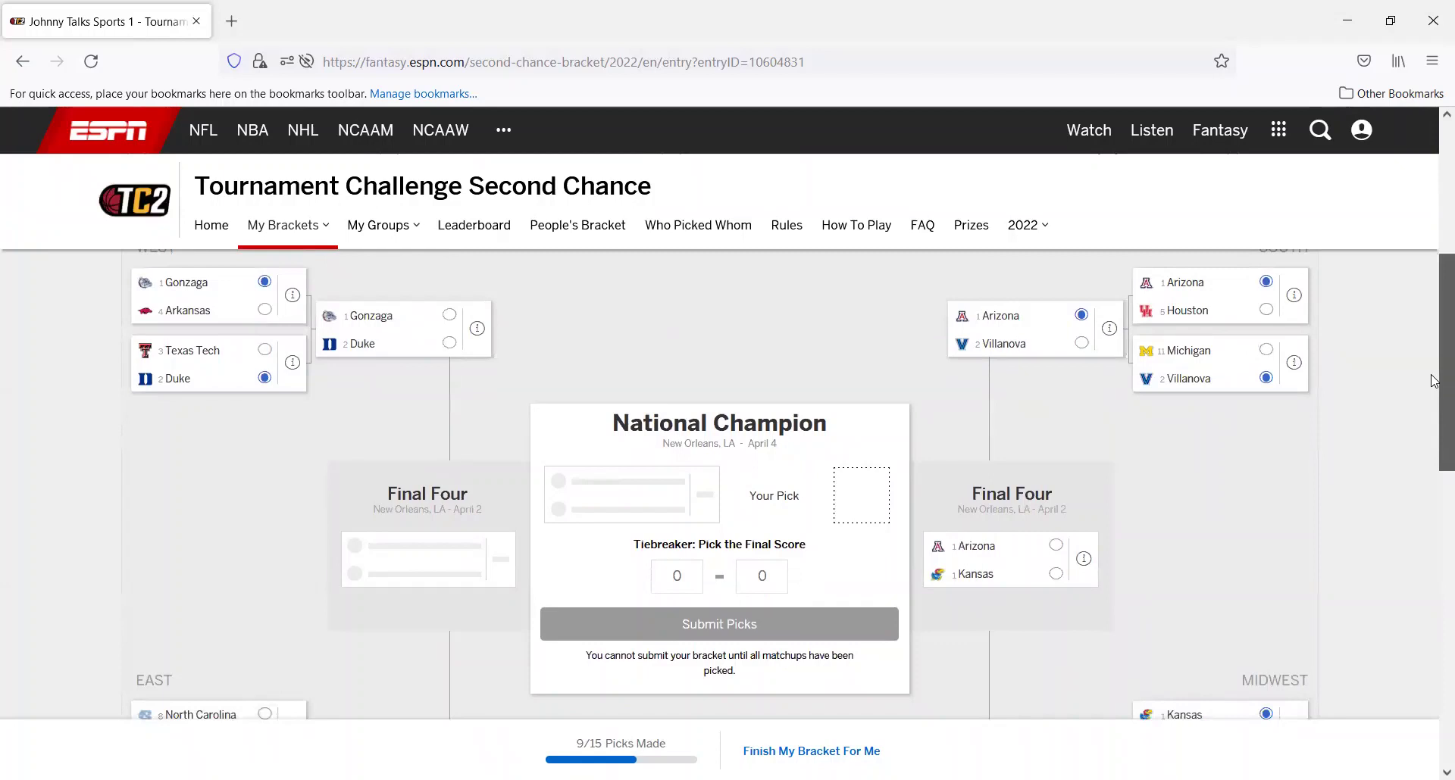
pyautogui.scroll(-2, 1432, 390)
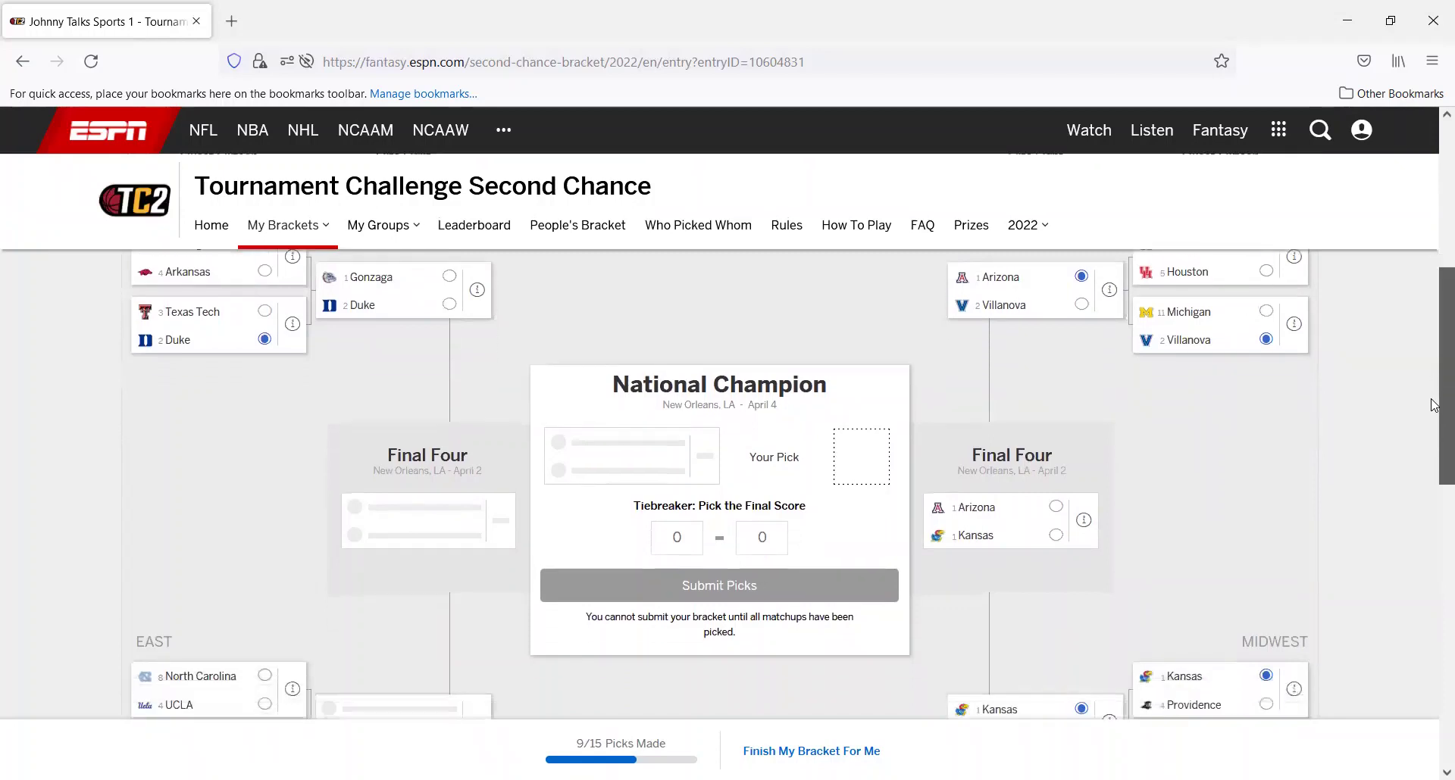
pyautogui.scroll(1, 1432, 404)
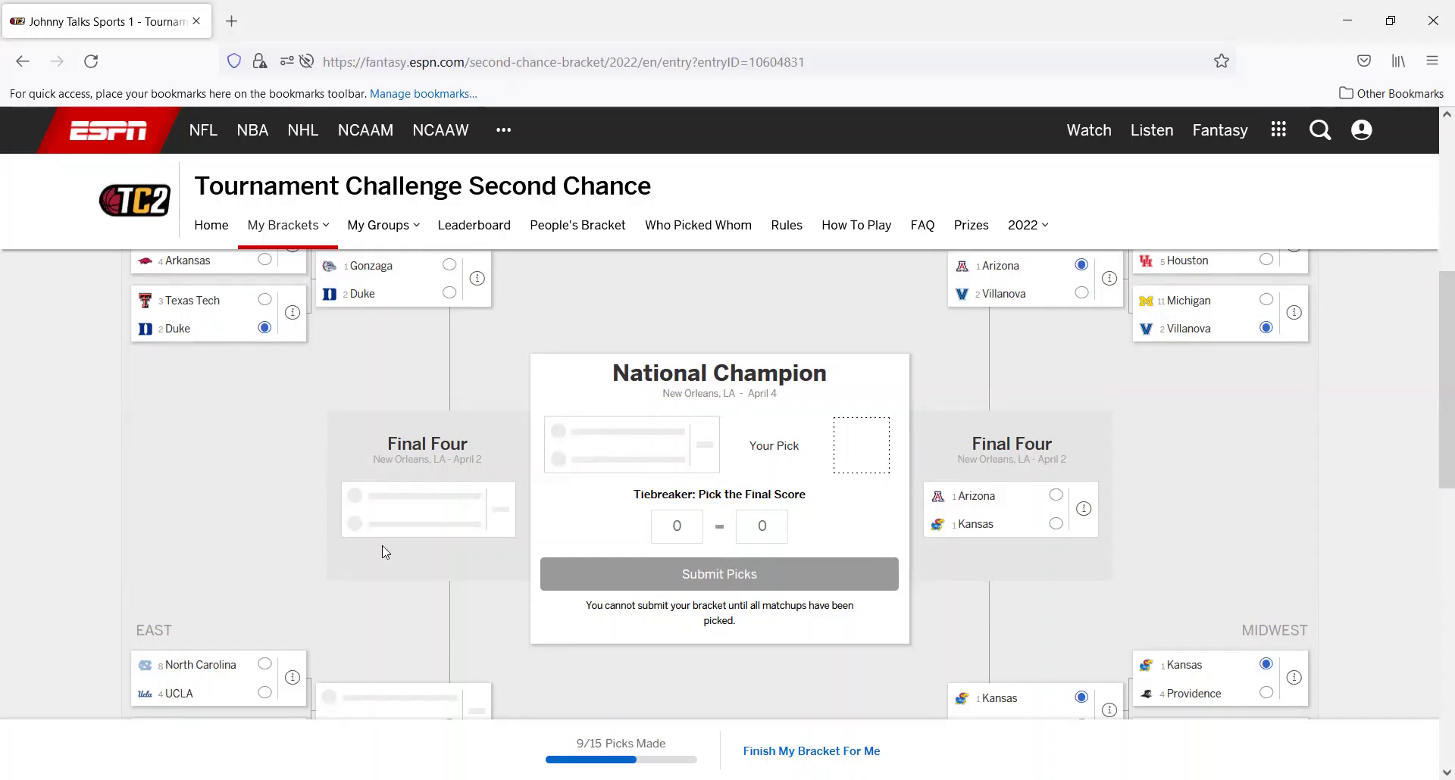
pyautogui.scroll(-1, 1434, 338)
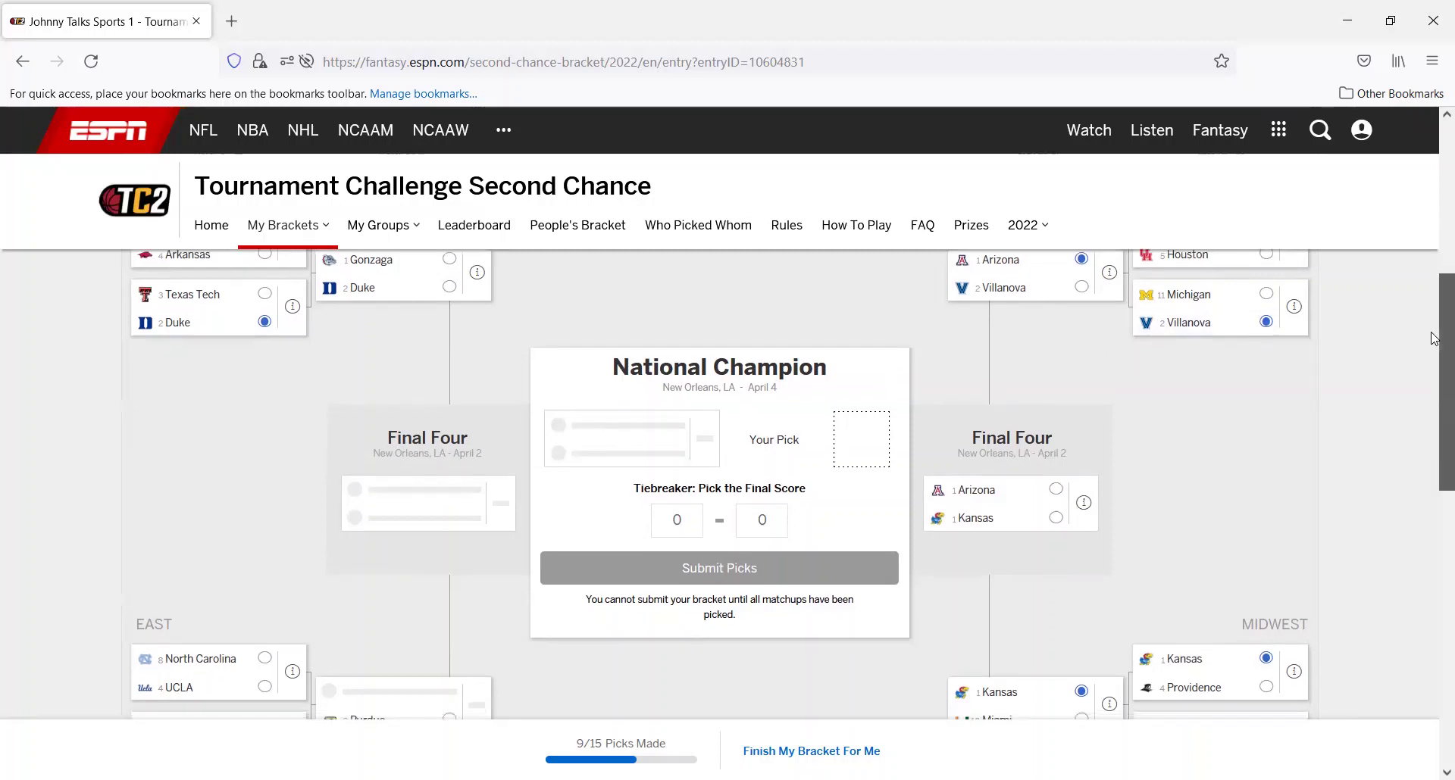
pyautogui.click(200, 661)
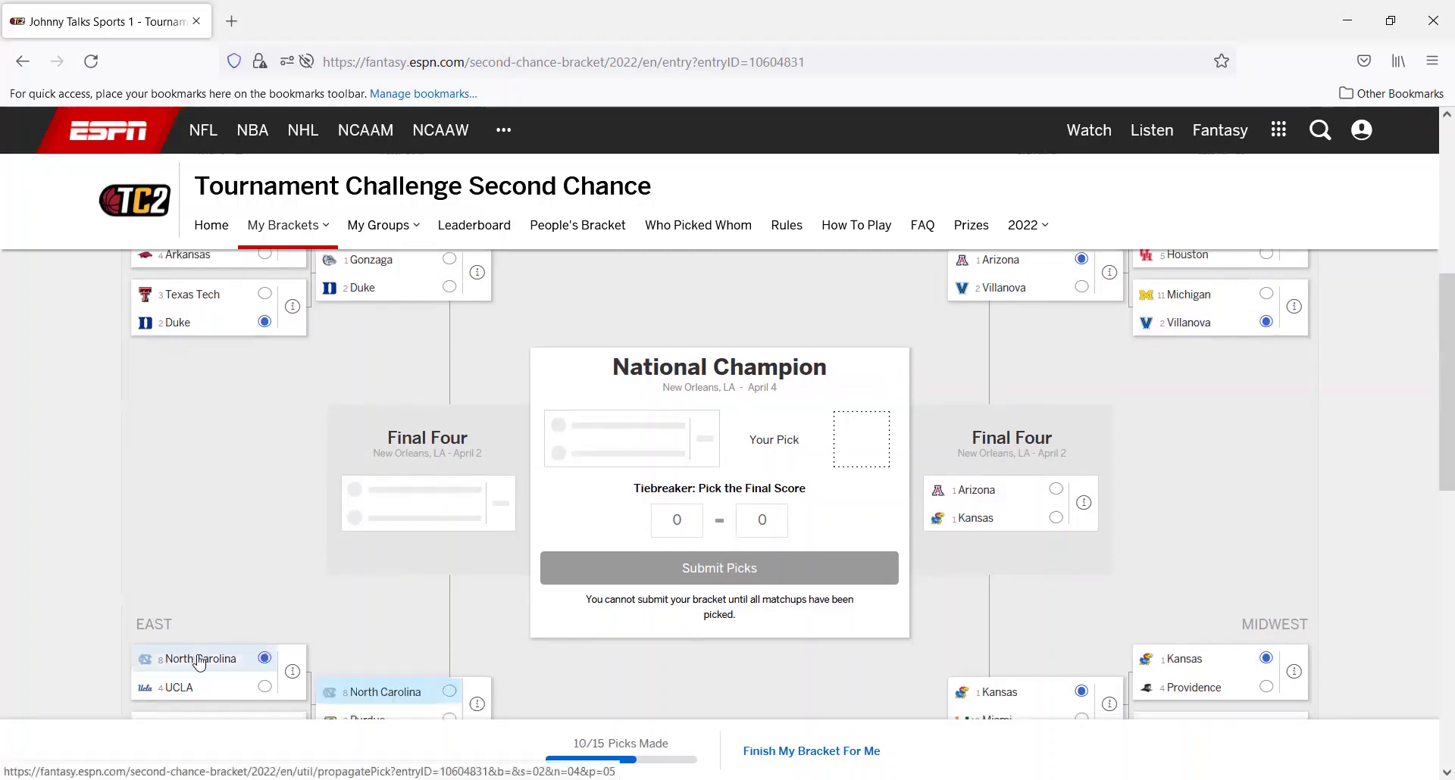
pyautogui.click(385, 691)
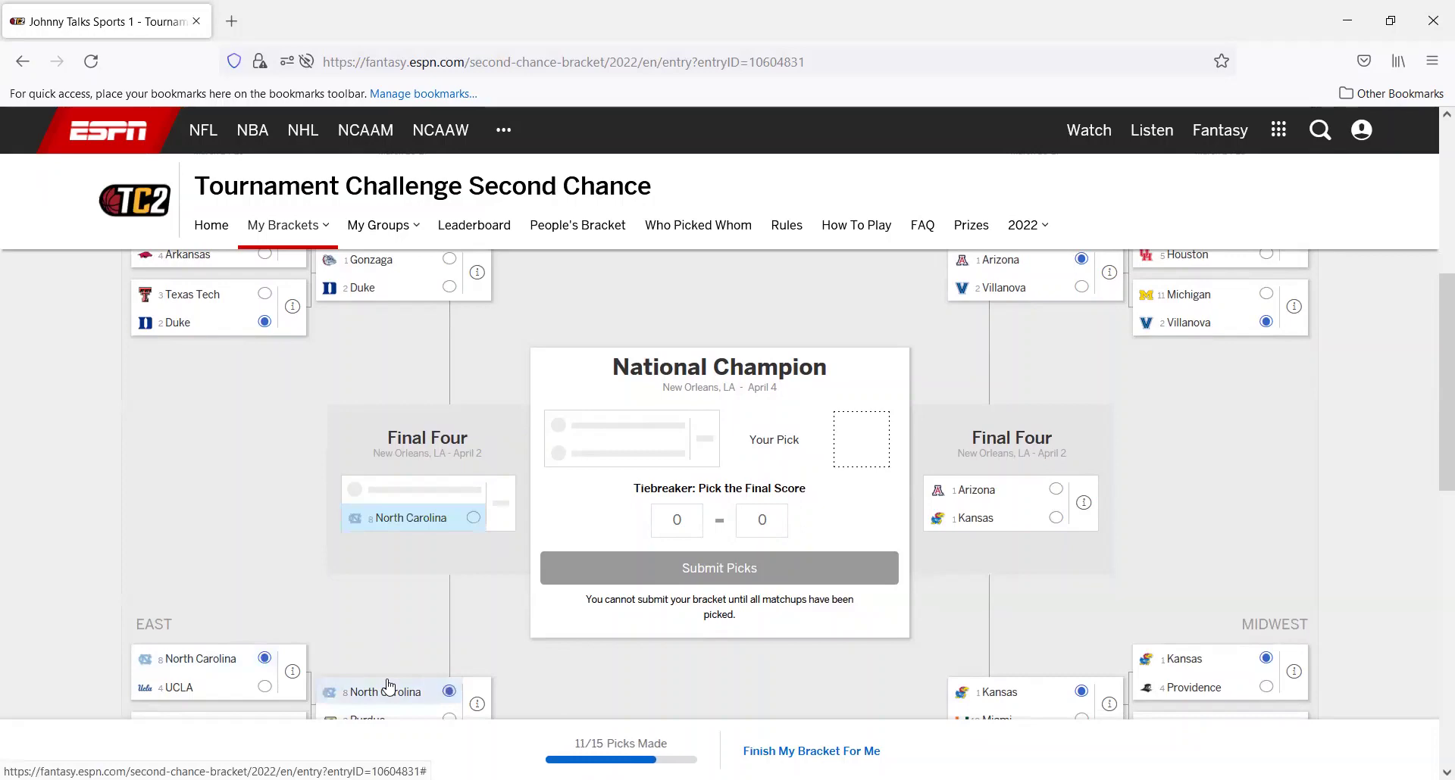
# Try UCLA in the East before returning the pick to North Carolina, and advance Duke over Gonzaga in the West
pyautogui.click(254, 688)
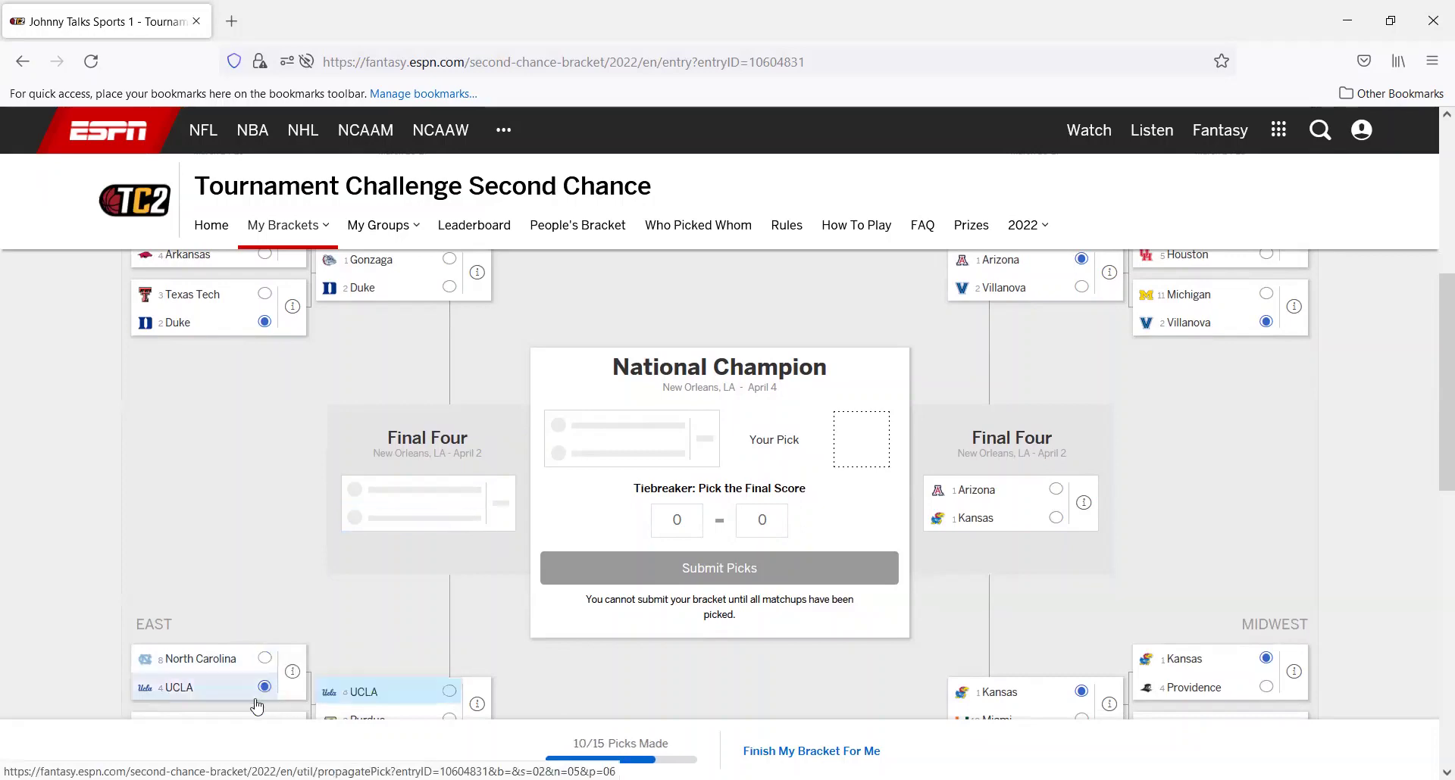
pyautogui.click(247, 662)
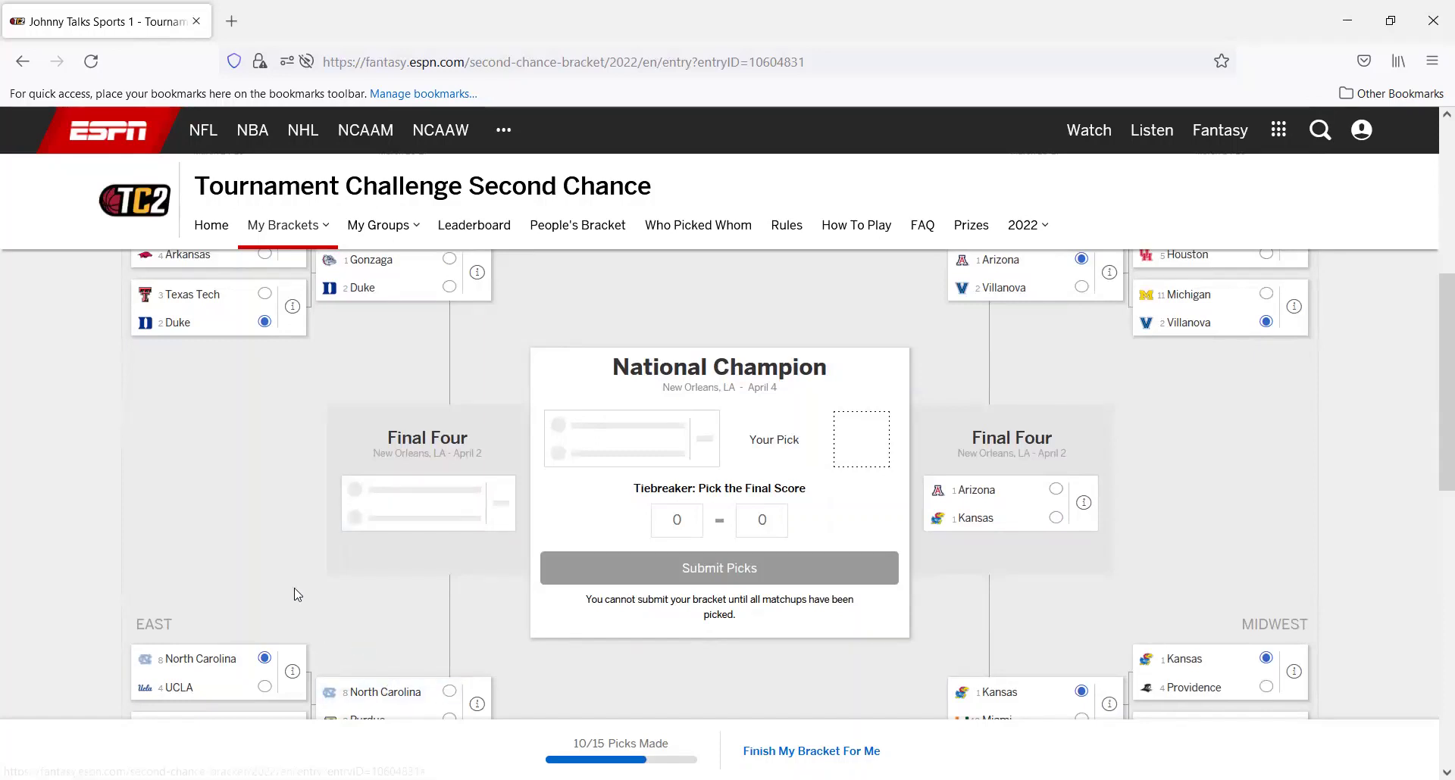
pyautogui.click(364, 295)
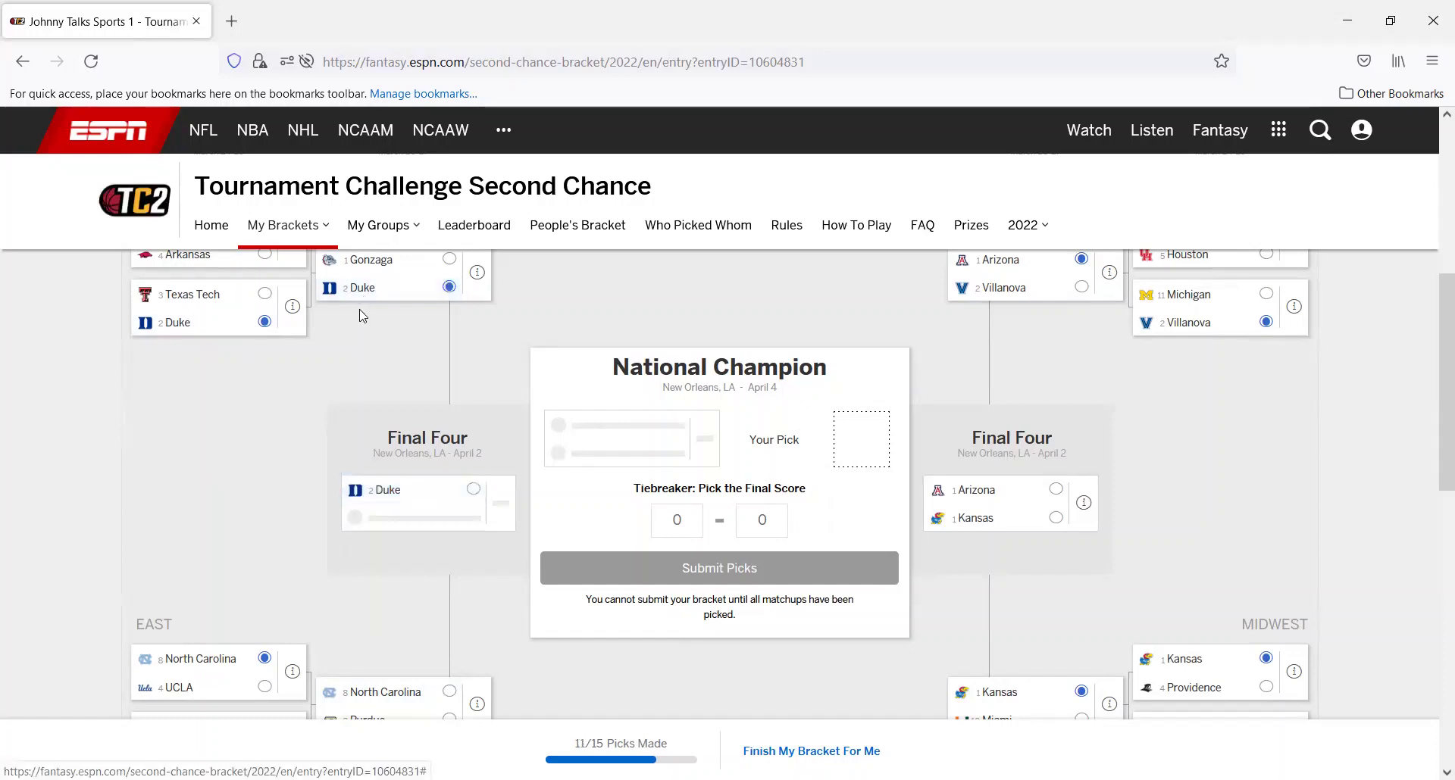
# Change the East pick to UCLA, and advance Gonzaga from the West and UCLA from the East to the Final Four
pyautogui.click(202, 688)
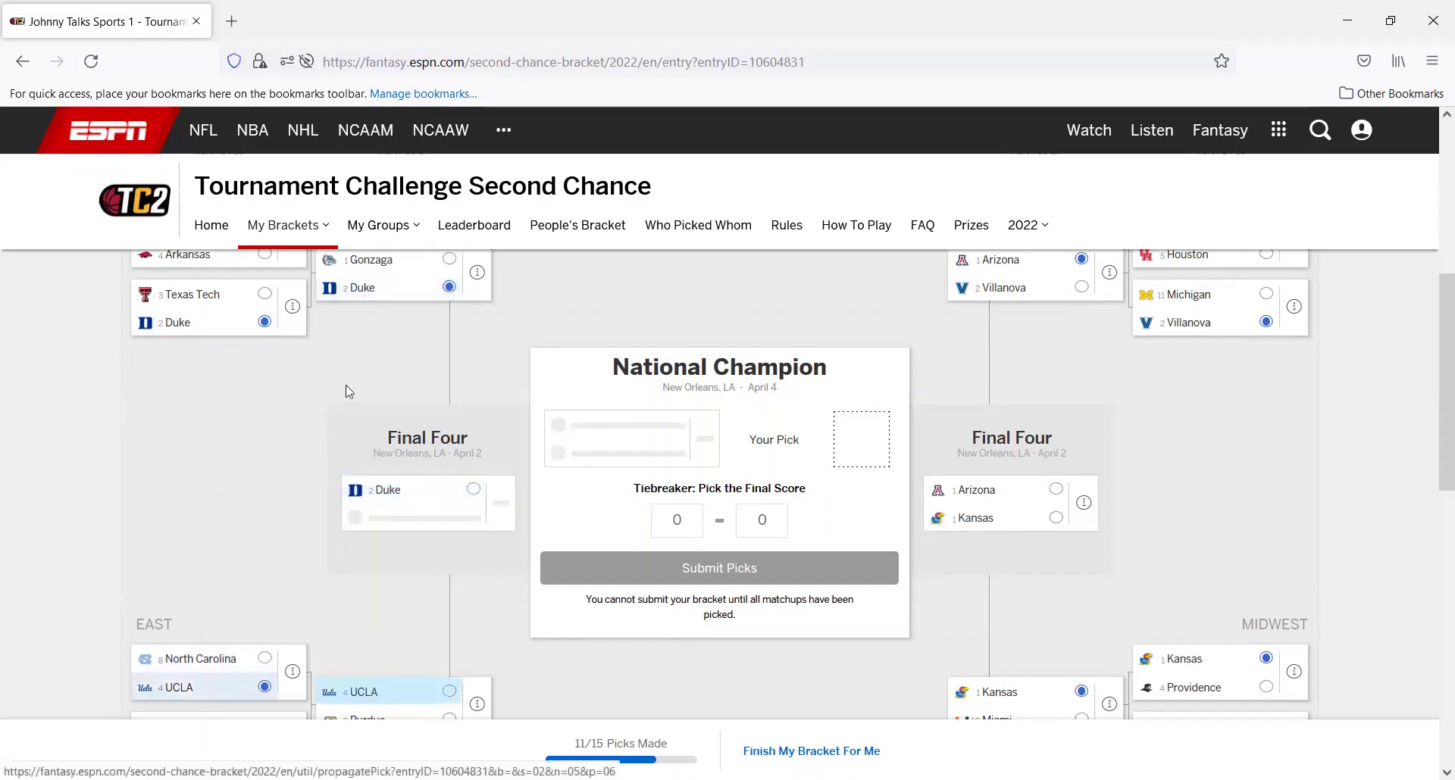
pyautogui.click(391, 270)
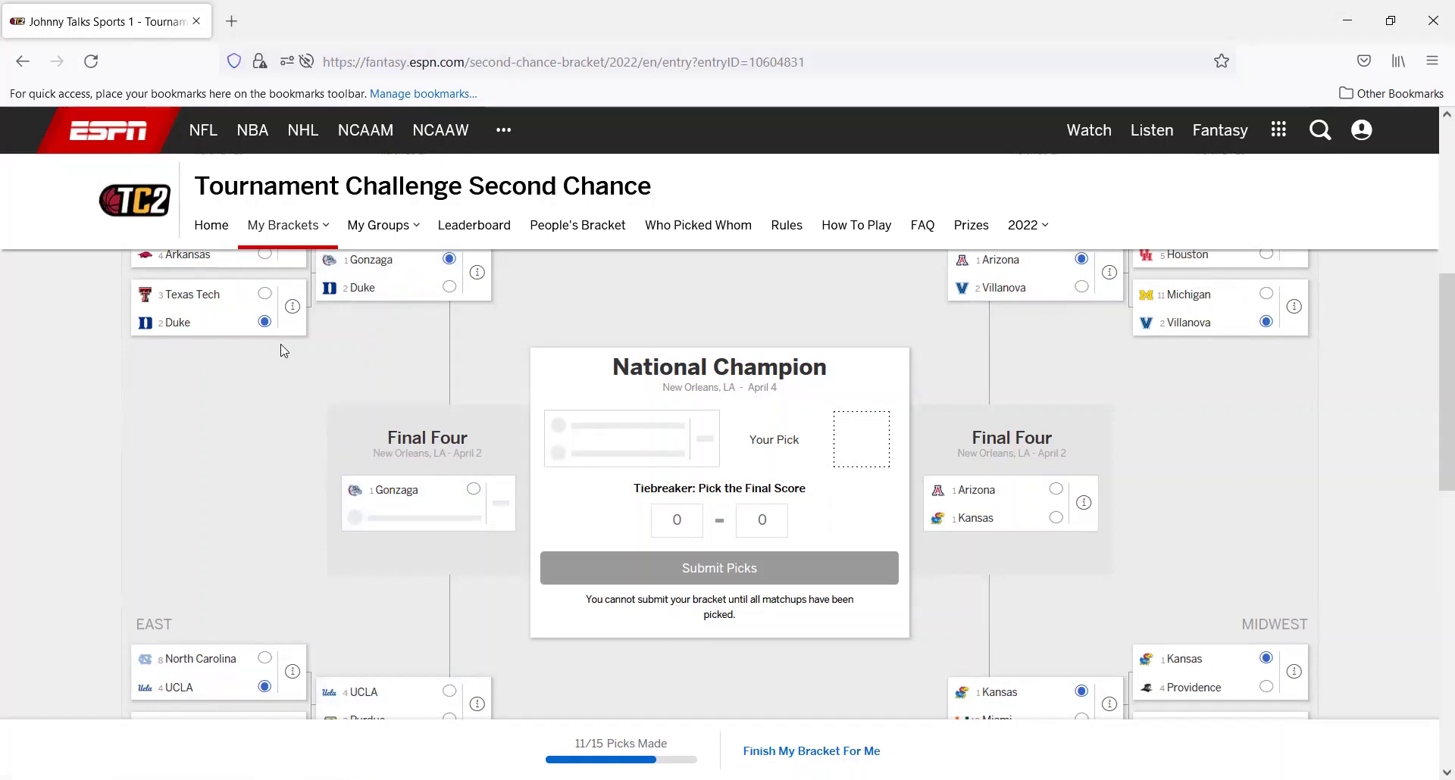
pyautogui.click(365, 692)
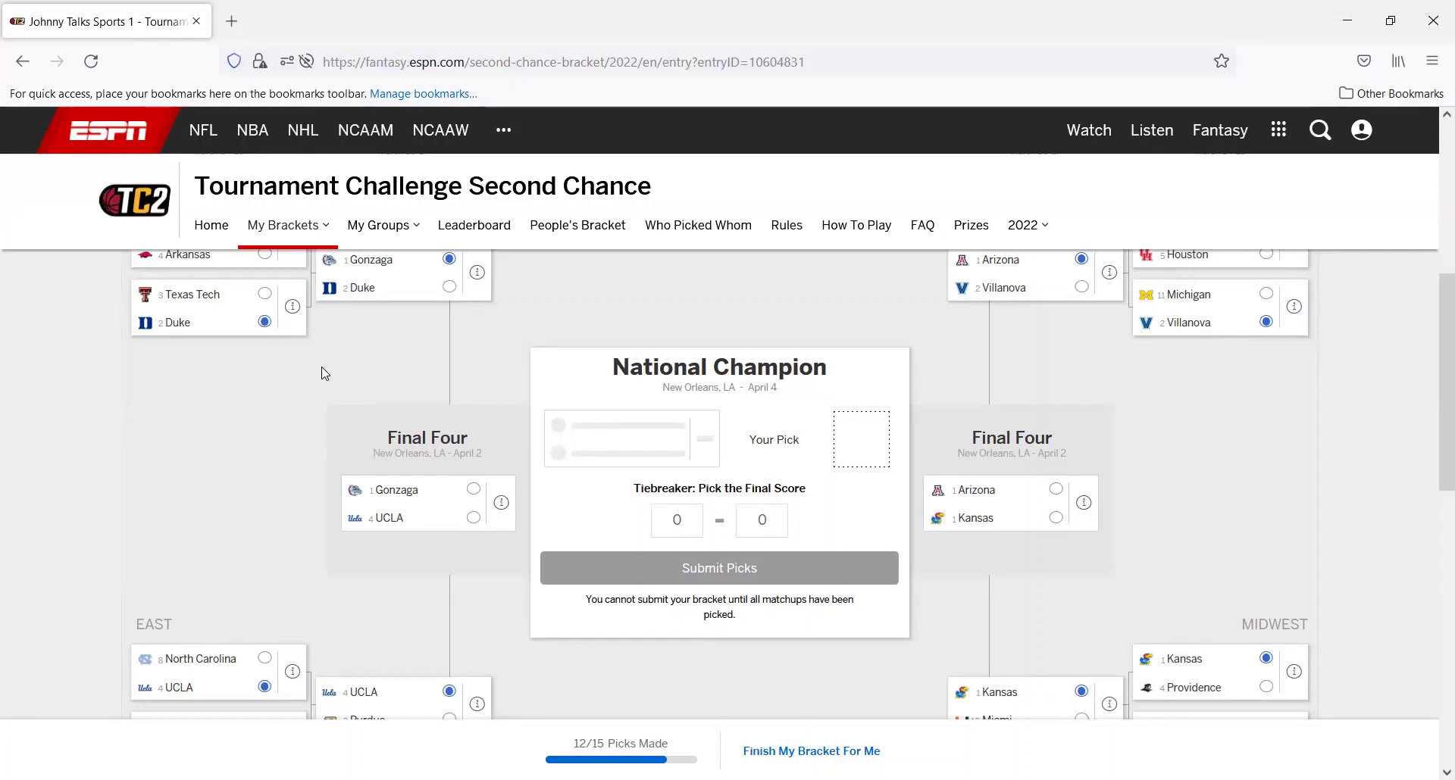
# Change the East pick to North Carolina over UCLA, and advance Duke and North Carolina to the Final Four
pyautogui.click(209, 656)
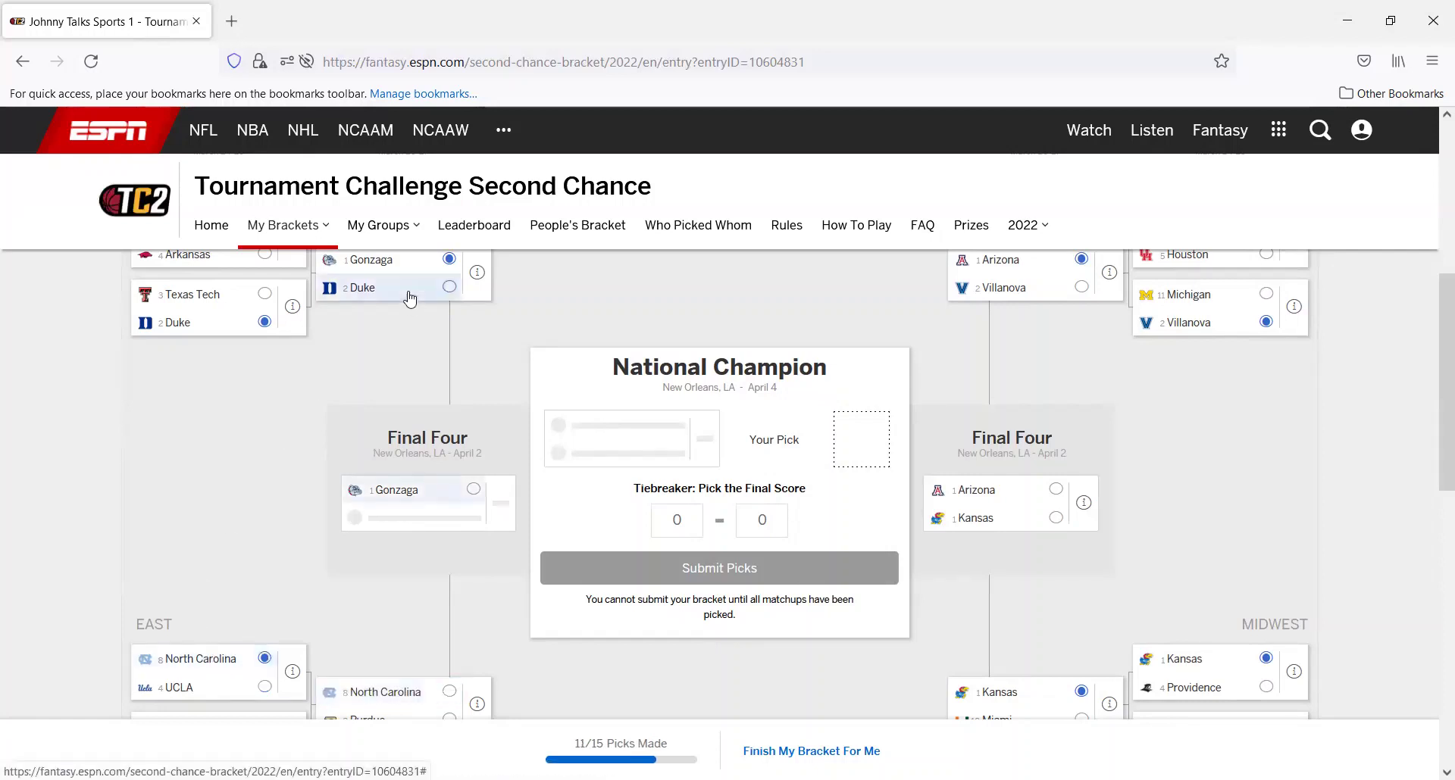
pyautogui.click(449, 287)
pyautogui.click(379, 692)
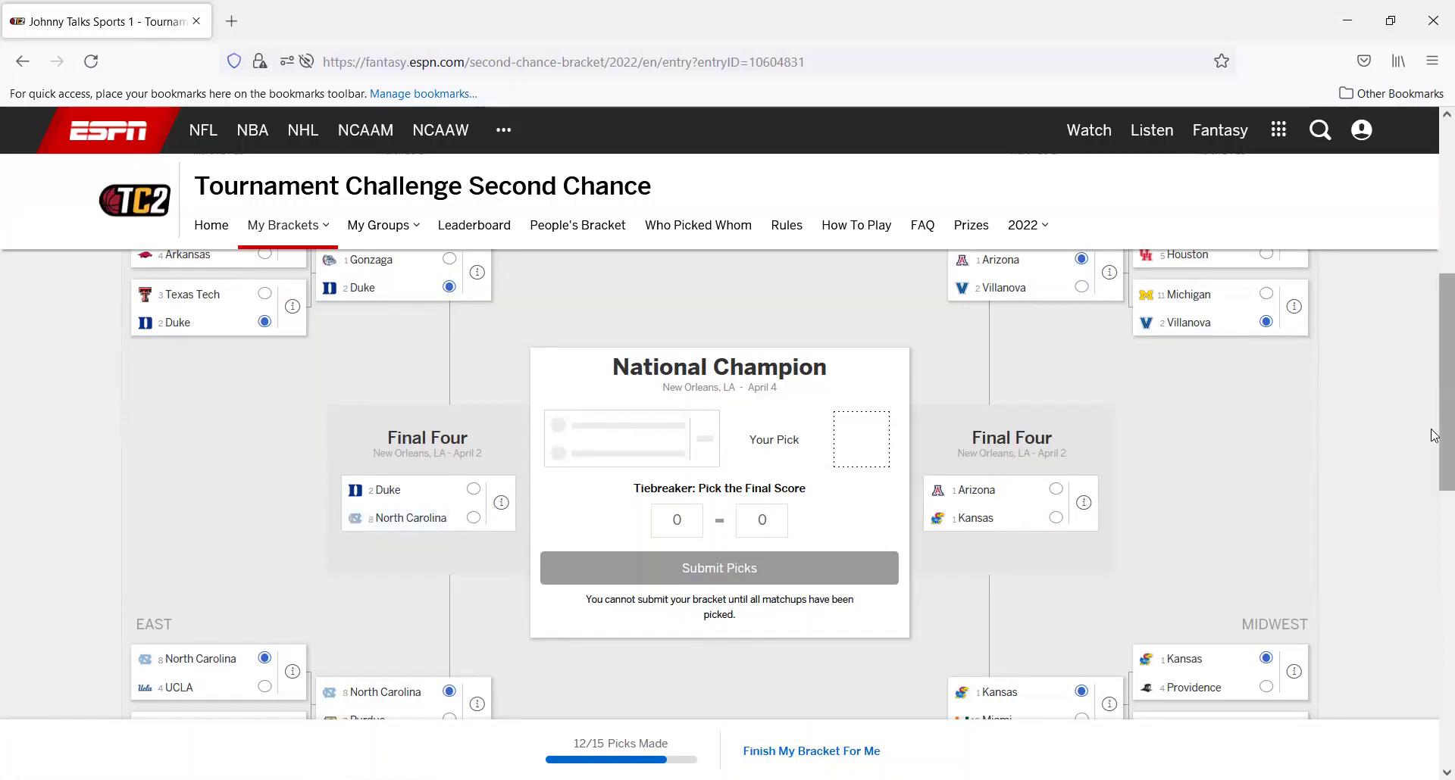
# Try Gonzaga over Duke in the West, advancing Gonzaga past North Carolina in the Final Four and selecting Gonzaga as national champion
pyautogui.moveTo(1434, 436); pyautogui.dragTo(1433, 428)
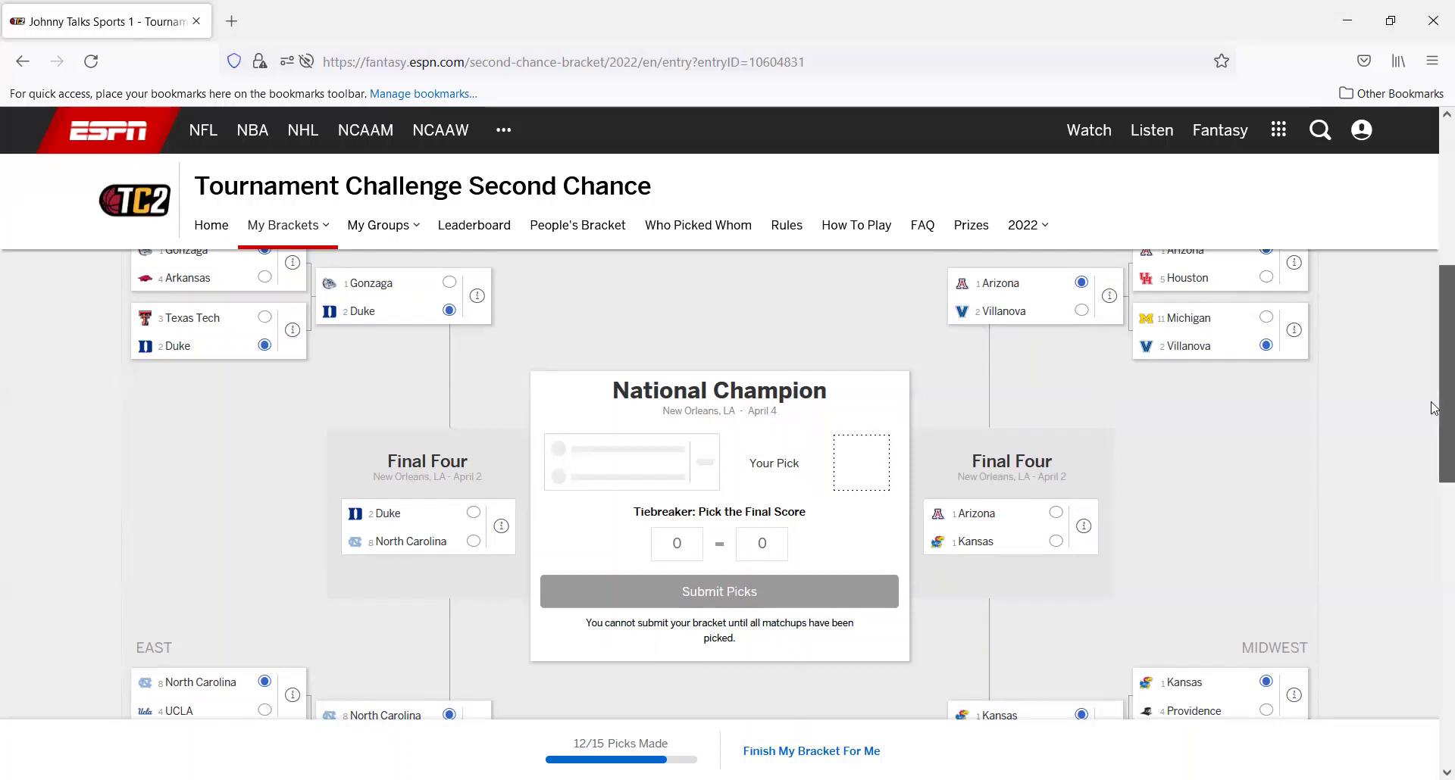
pyautogui.moveTo(1434, 409)
pyautogui.mouseDown()
pyautogui.moveTo(1434, 436)
pyautogui.moveTo(1434, 412)
pyautogui.mouseUp()
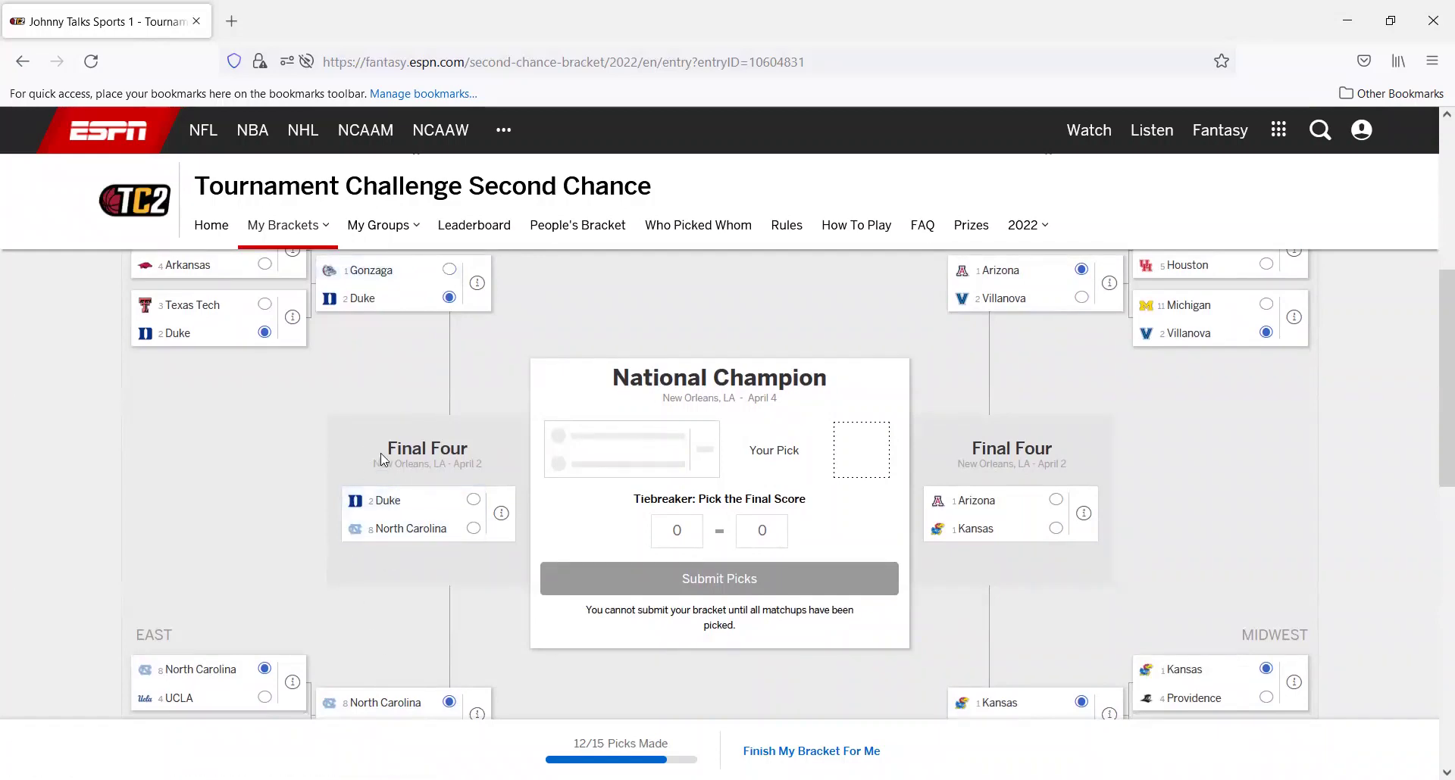
pyautogui.click(385, 282)
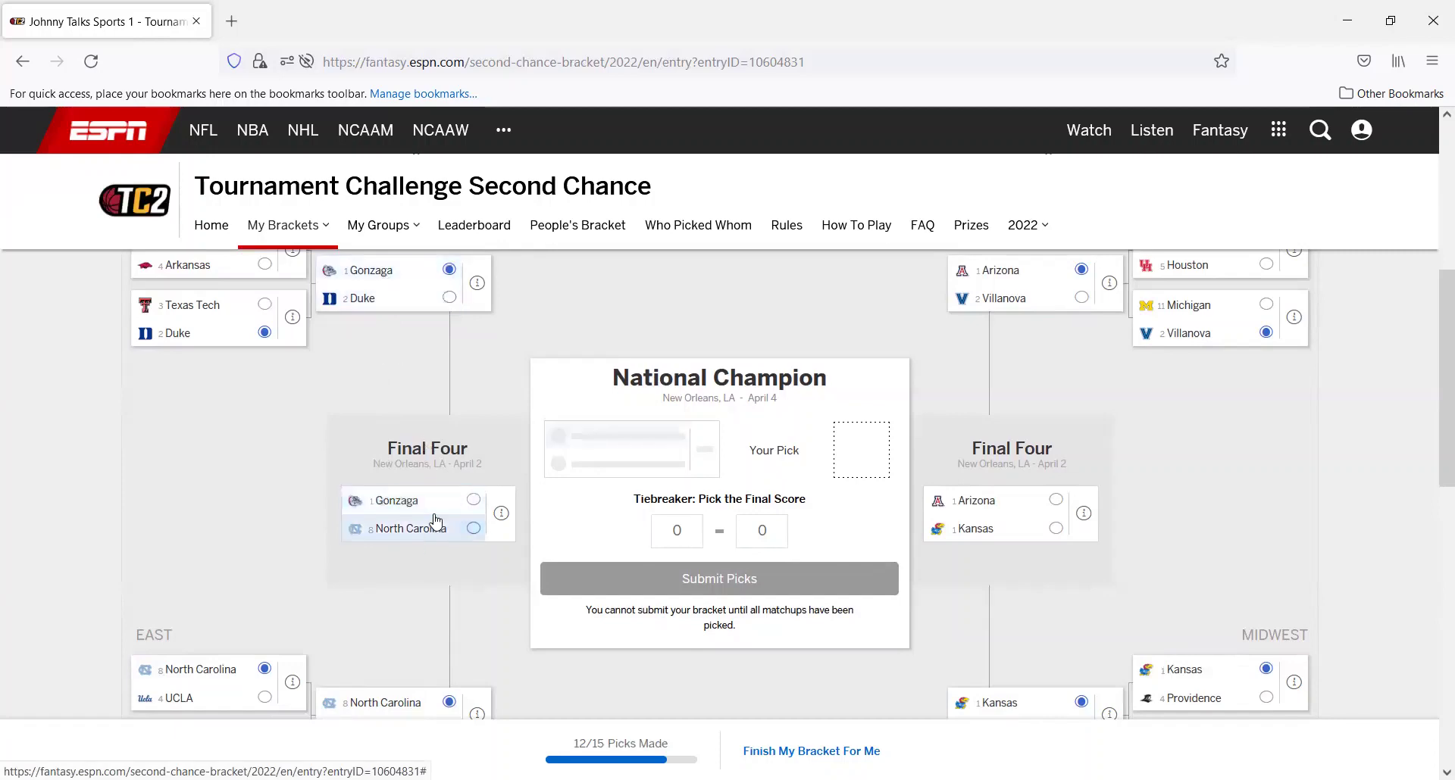
pyautogui.click(472, 499)
pyautogui.click(606, 446)
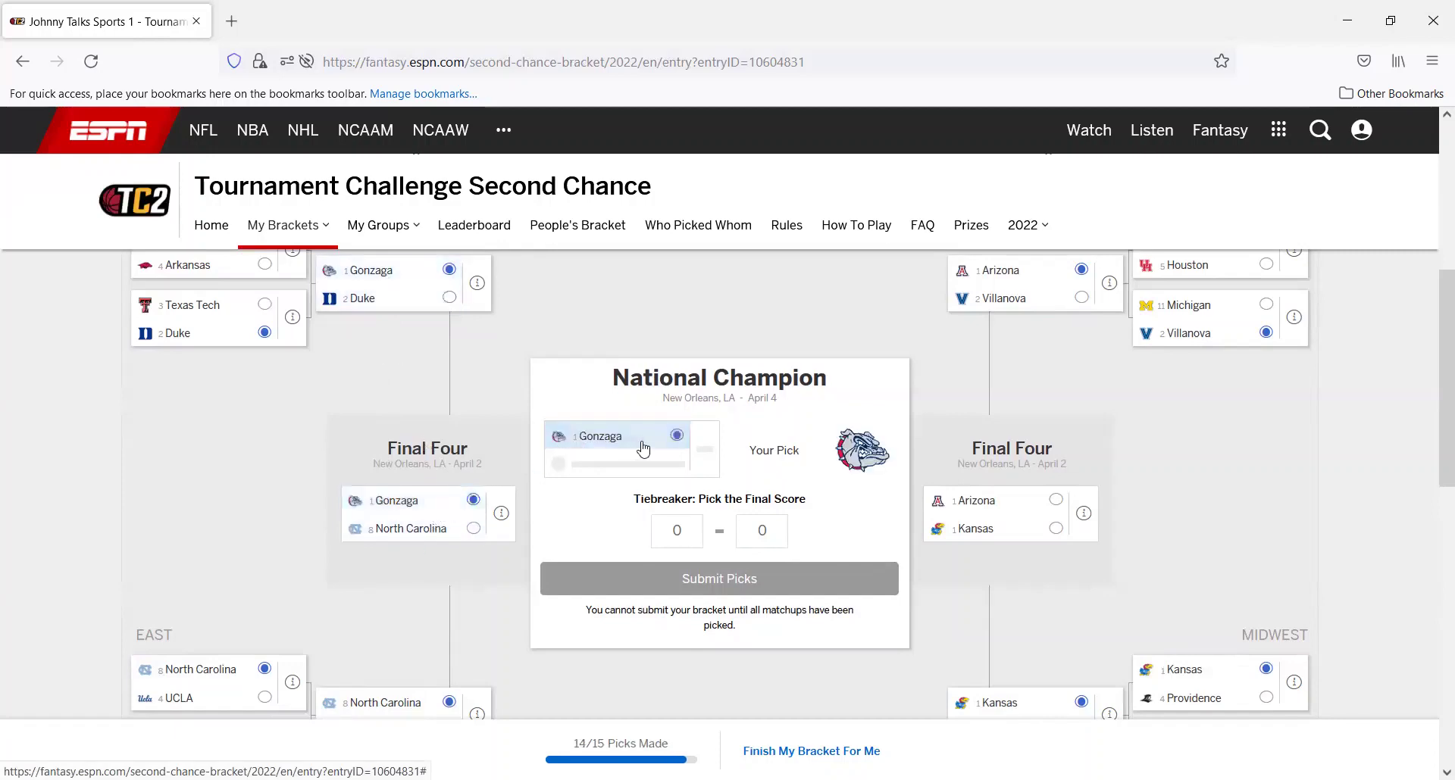
# Try Duke as the West winner, advancing Duke over North Carolina and selecting Duke as national champion
pyautogui.click(383, 303)
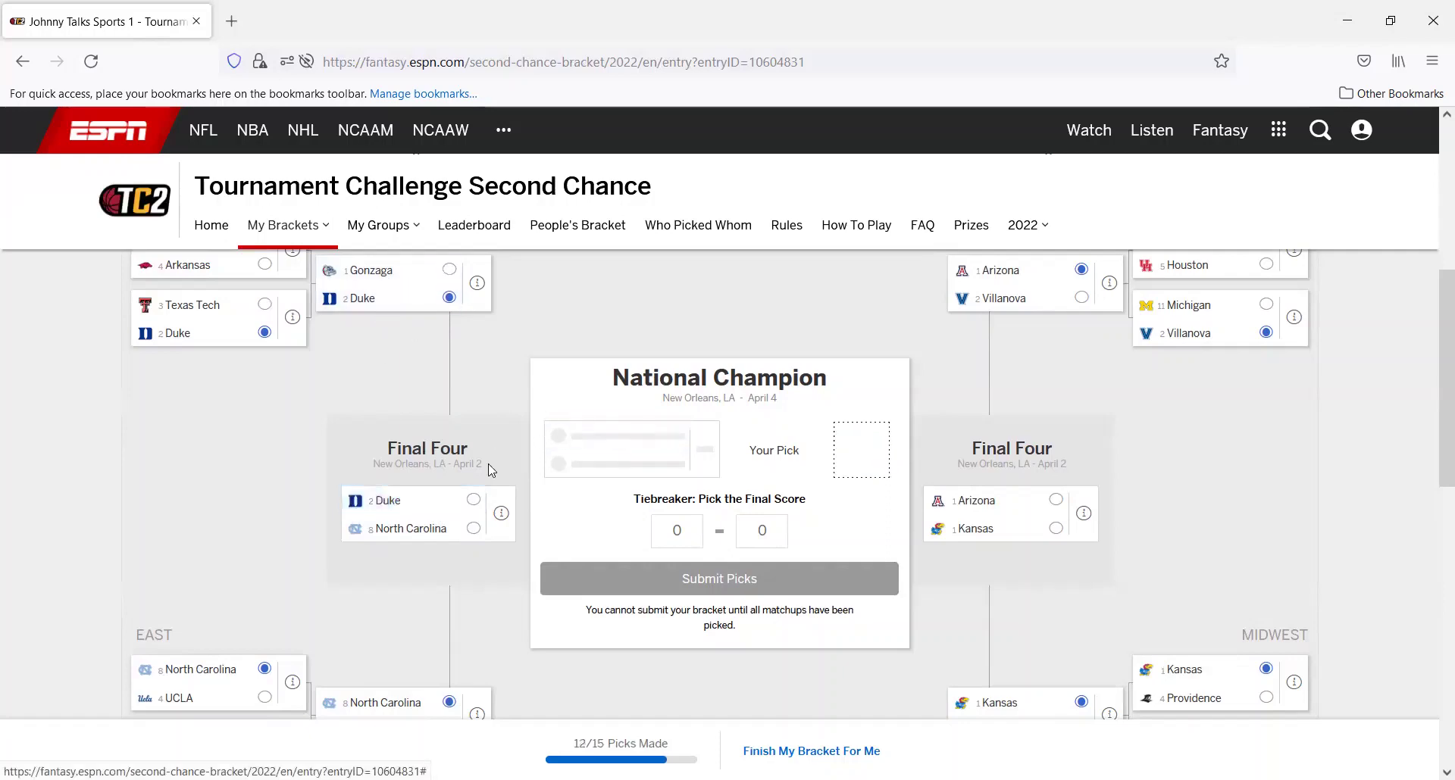
pyautogui.click(473, 500)
pyautogui.click(614, 438)
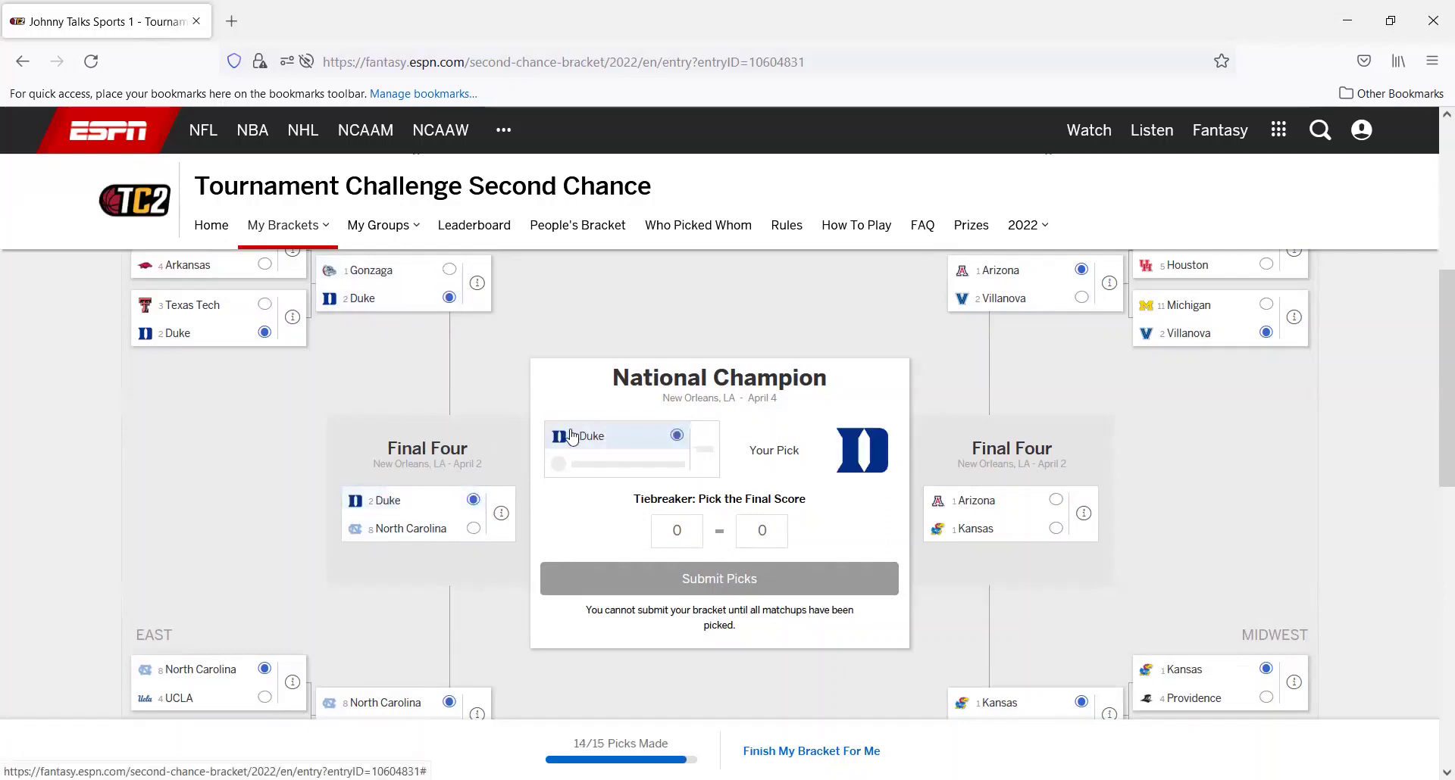
# Advance Arizona over Kansas in the Final Four and pick Arizona as national champion
pyautogui.click(977, 500)
pyautogui.click(648, 466)
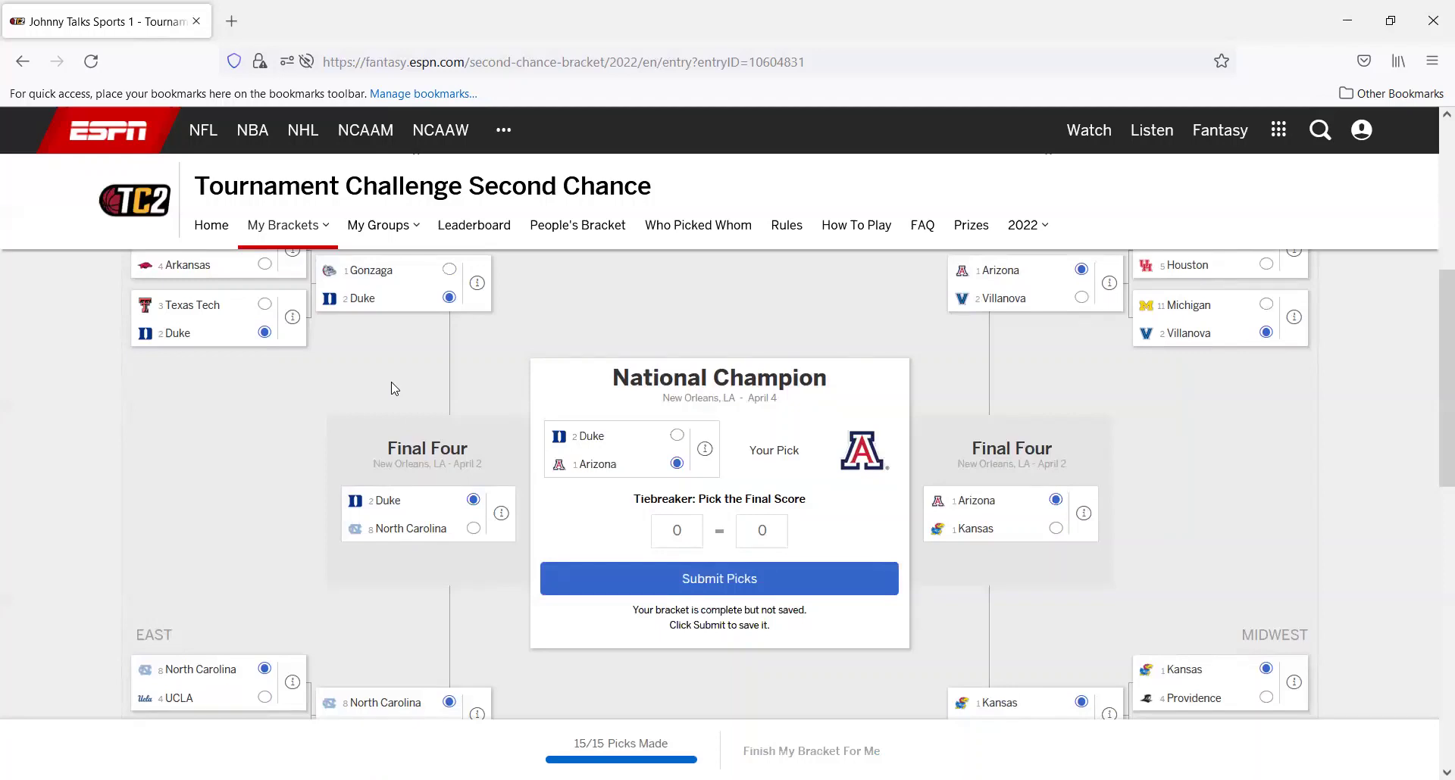
# Change the West pick to Gonzaga over Duke and advance Gonzaga over North Carolina to the championship game
pyautogui.click(401, 283)
pyautogui.click(390, 507)
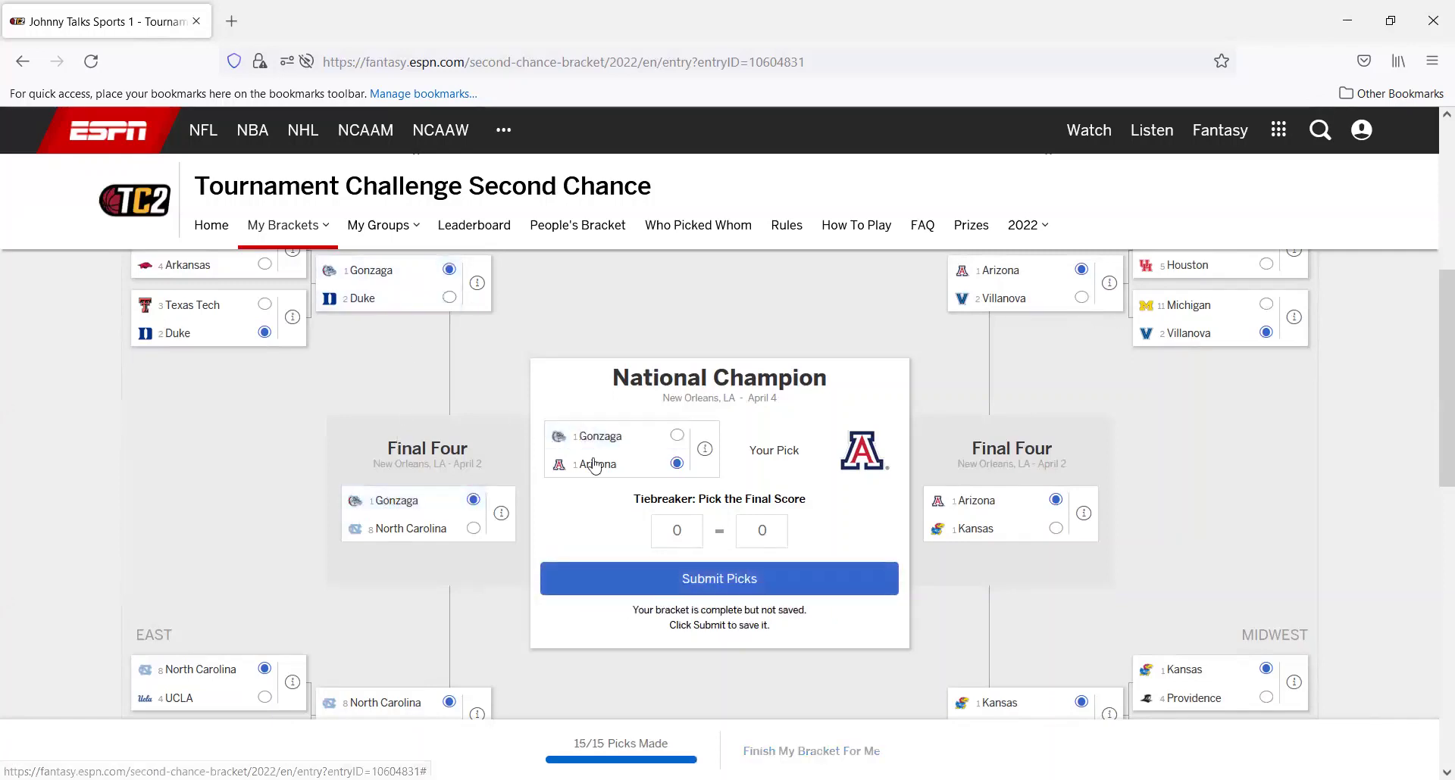